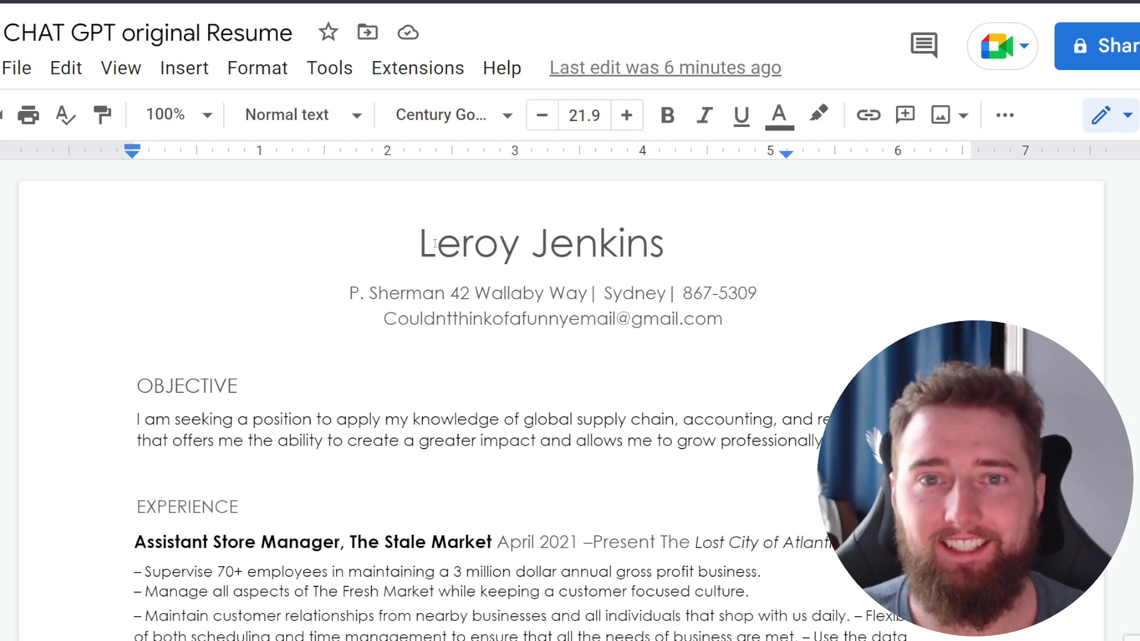
scroll(451, 247, down, 1)
scroll(445, 241, up, 1)
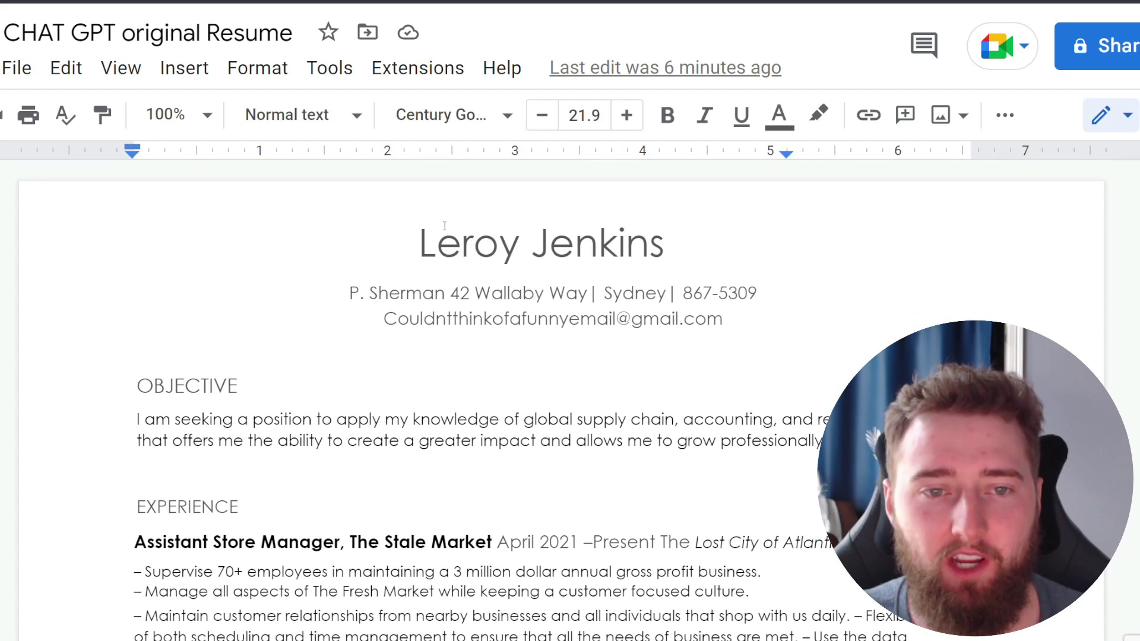
double_click(451, 245)
drag(606, 260, 709, 247)
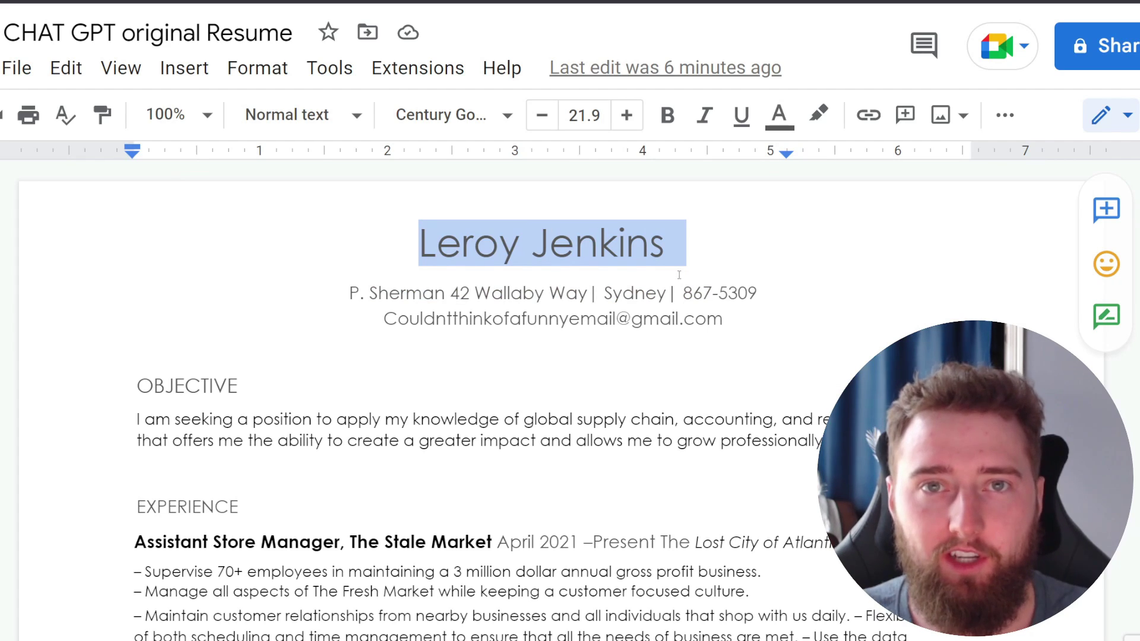
scroll(657, 283, down, 2)
drag(138, 234, 844, 337)
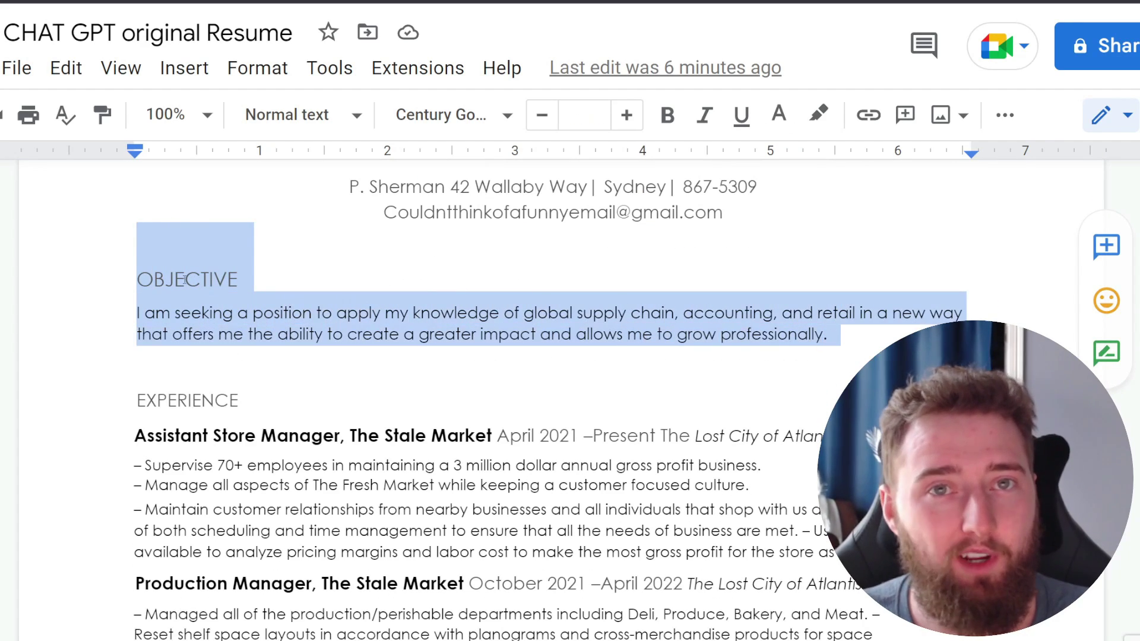
scroll(341, 286, down, 1)
double_click(386, 310)
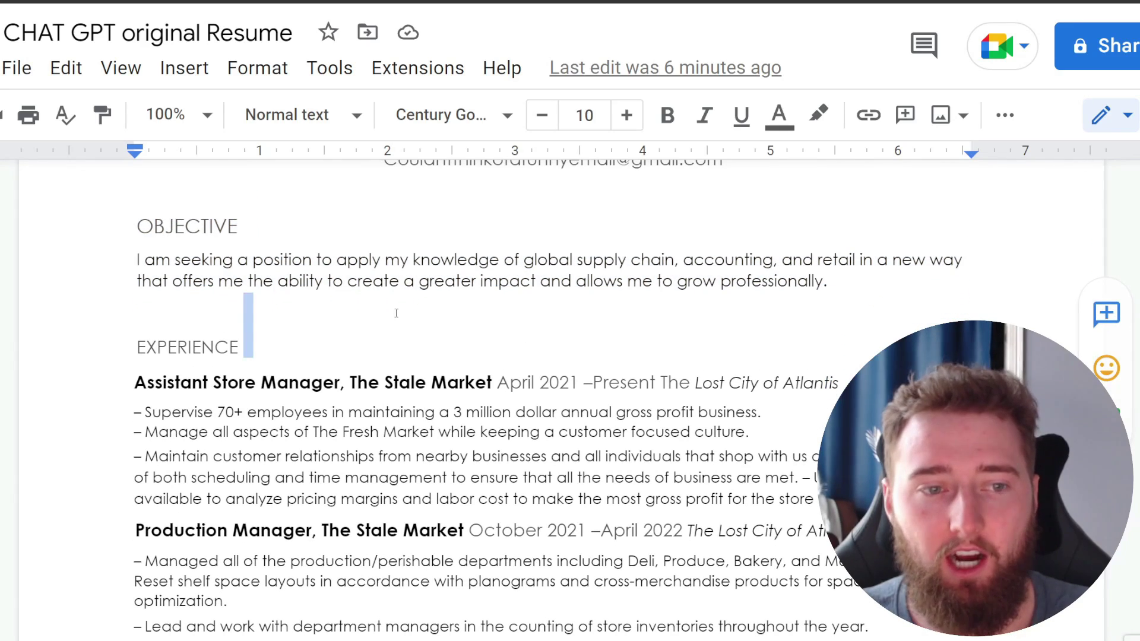
scroll(375, 315, down, 2)
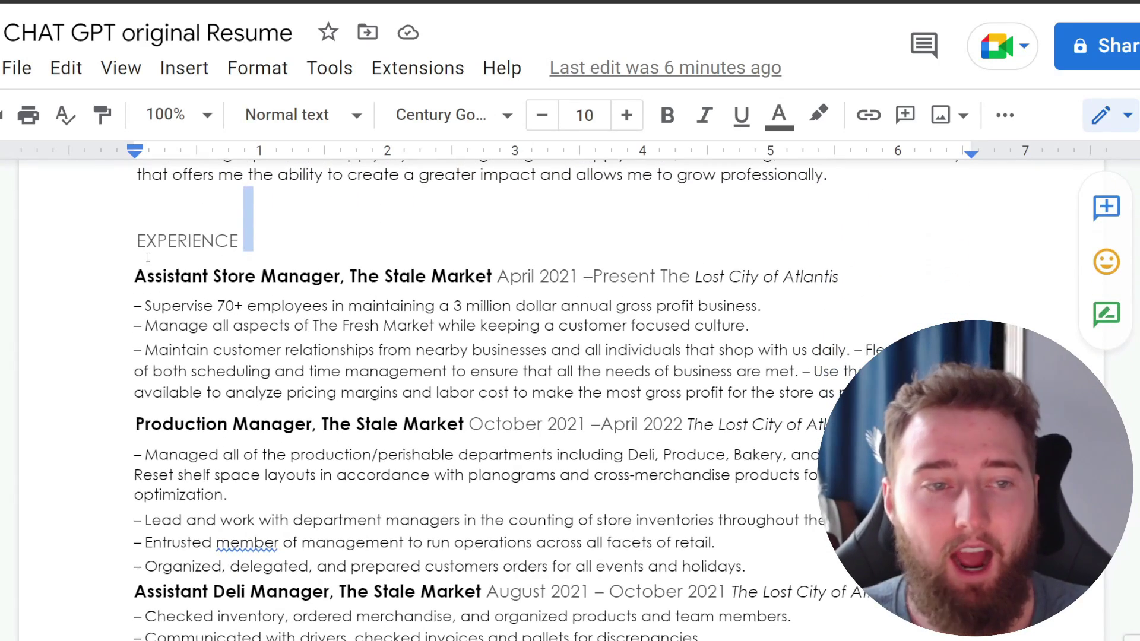
scroll(165, 263, down, 1)
drag(134, 222, 804, 451)
scroll(747, 486, down, 1)
scroll(740, 477, down, 3)
click(178, 490)
scroll(306, 349, down, 2)
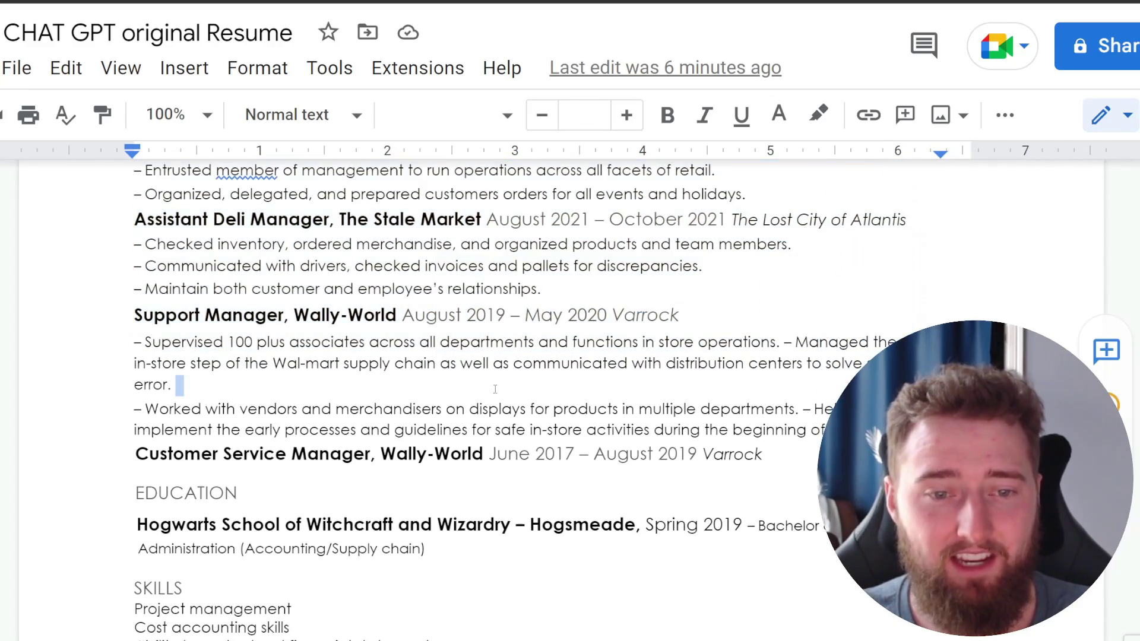
scroll(306, 349, down, 4)
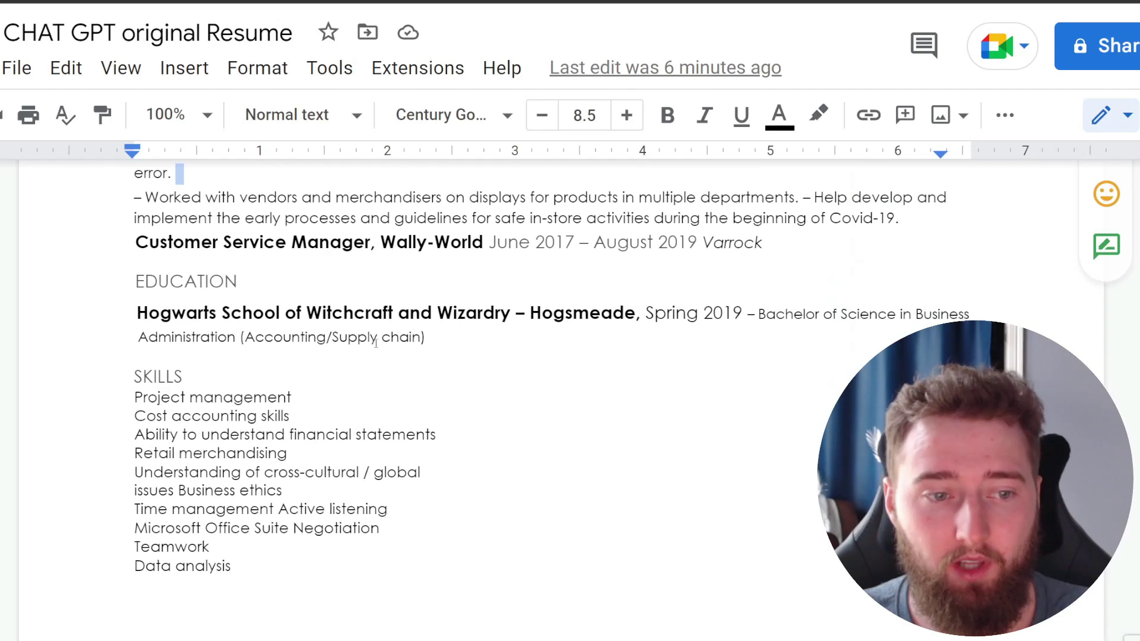
drag(136, 277, 657, 324)
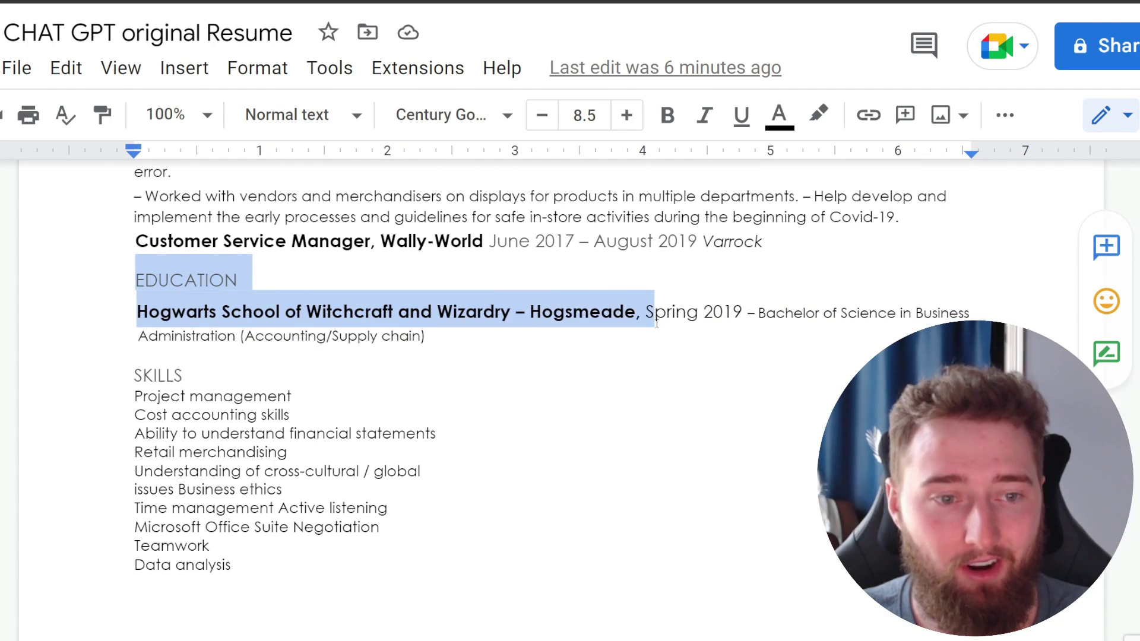
scroll(657, 324, down, 1)
drag(135, 319, 533, 534)
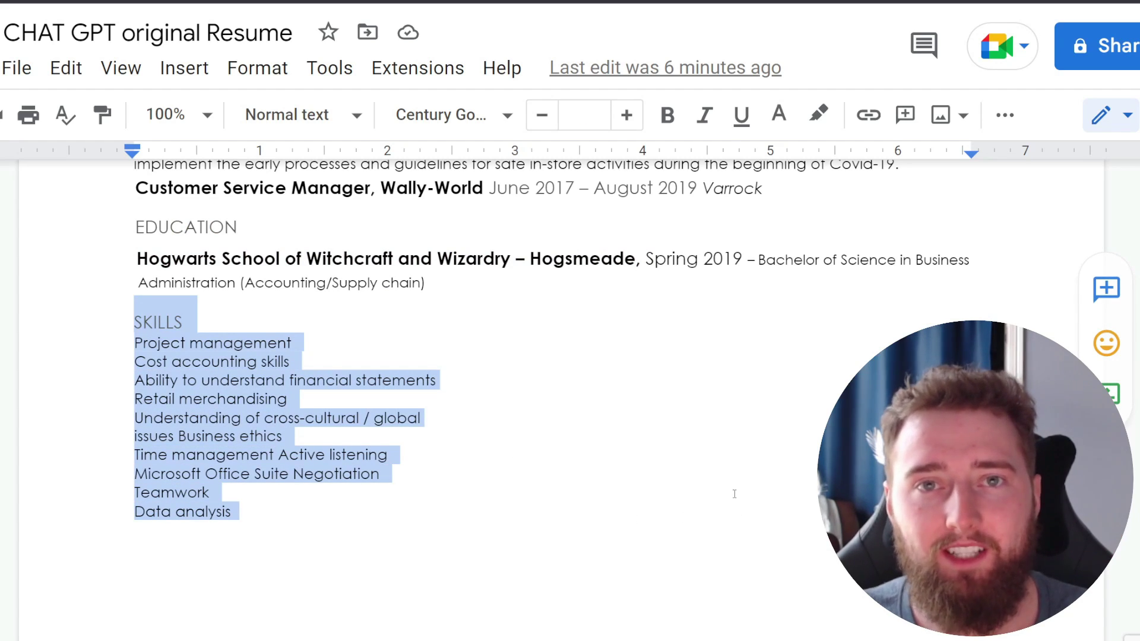
click(730, 492)
scroll(708, 473, up, 7)
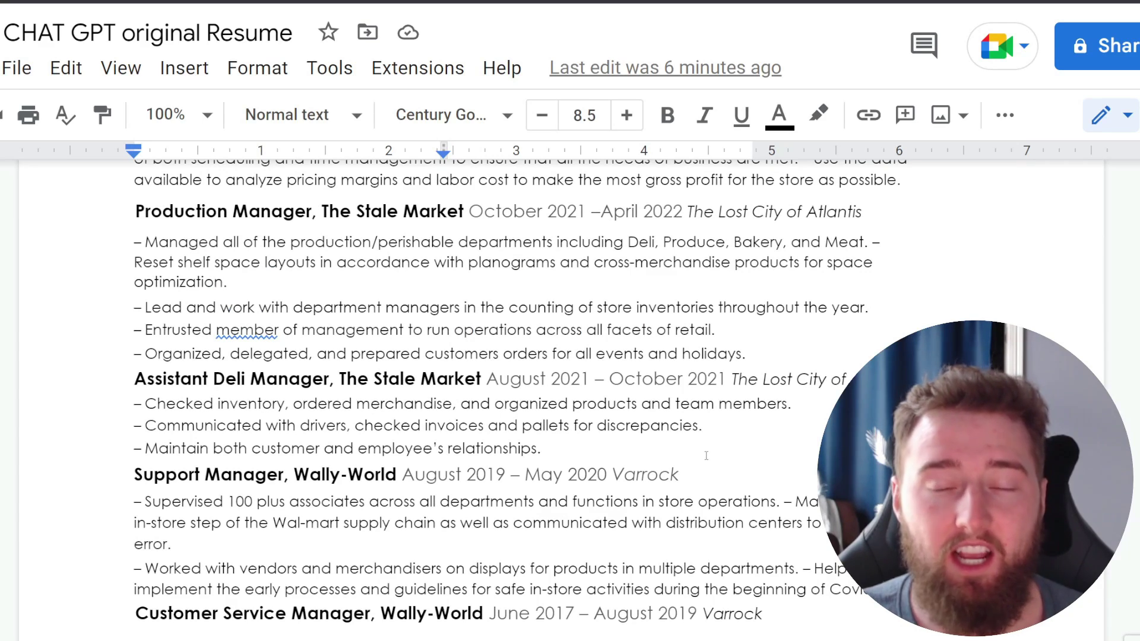
scroll(775, 341, up, 4)
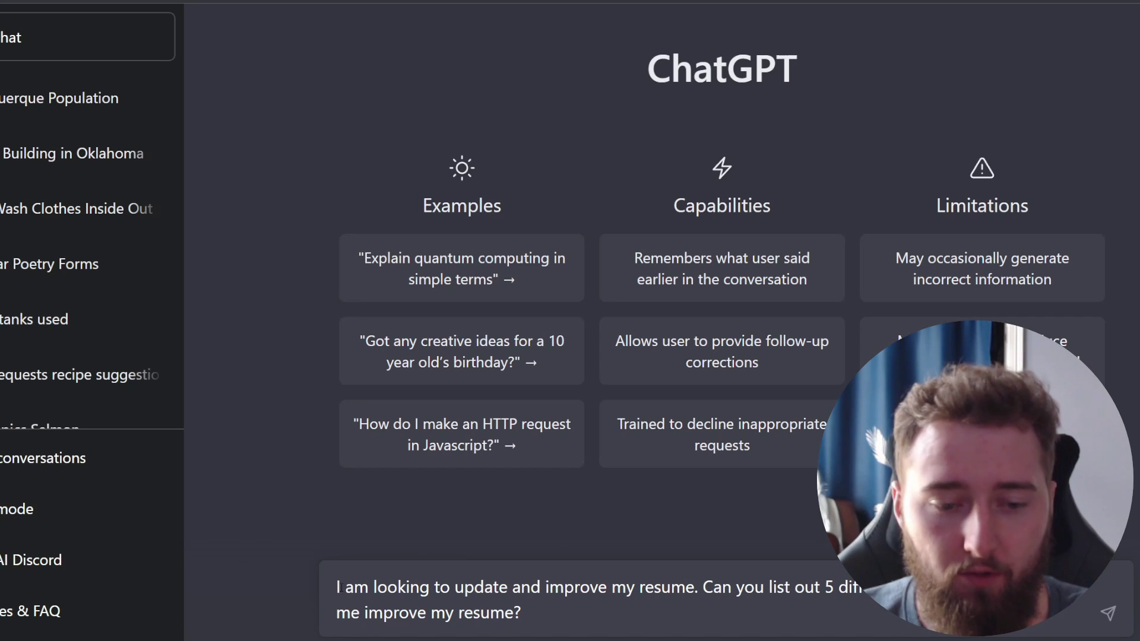
- Send the question asking for five ways ChatGPT can help improve a resume
click(1110, 614)
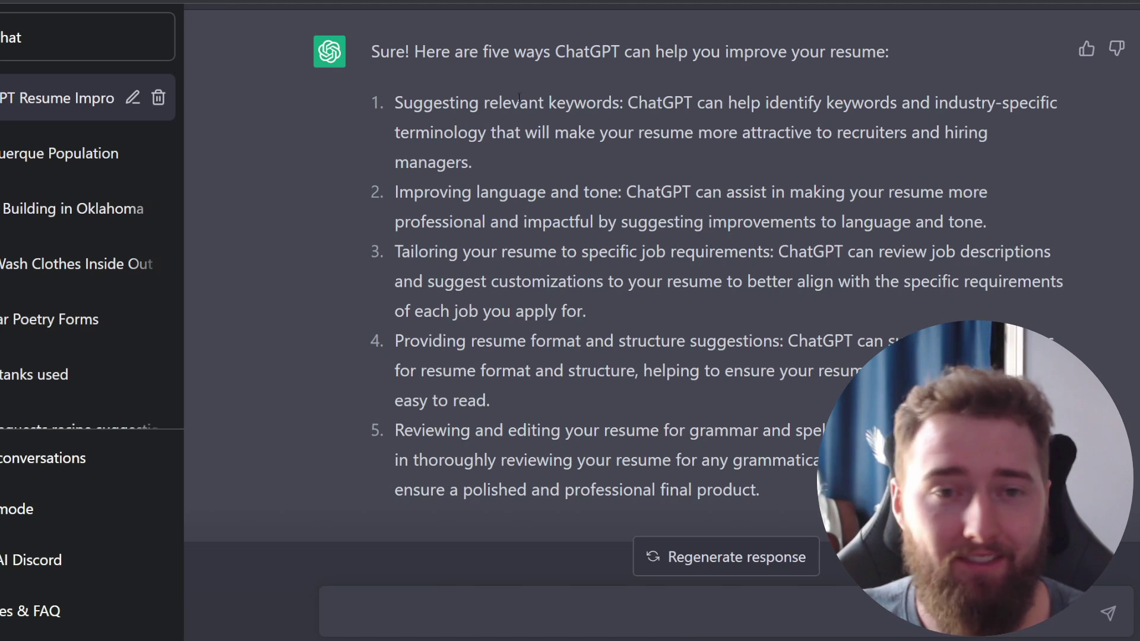
- Highlight suggestions 1–3: relevant keywords, language and tone, and tailoring to job requirements
drag(386, 105, 477, 159)
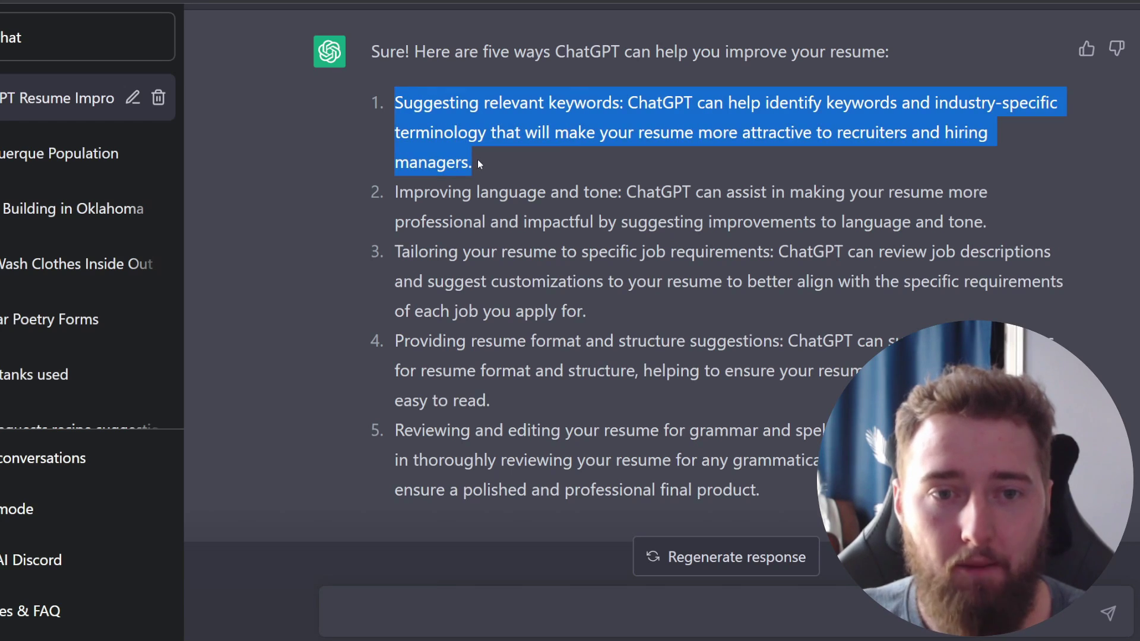
click(482, 160)
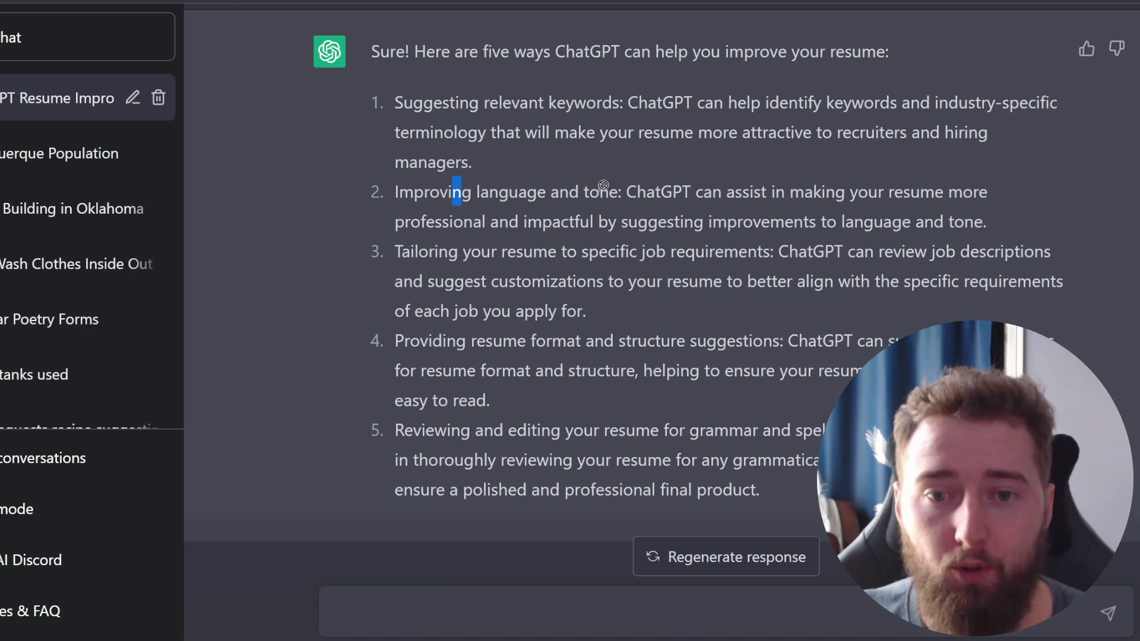
drag(518, 192, 935, 192)
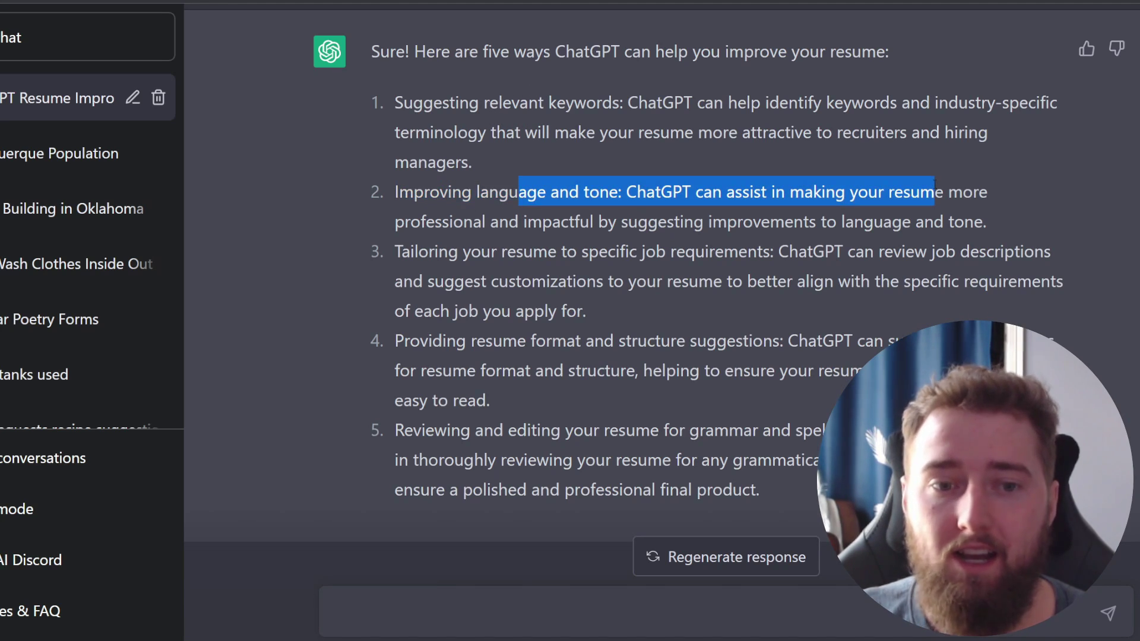
scroll(661, 272, down, 1)
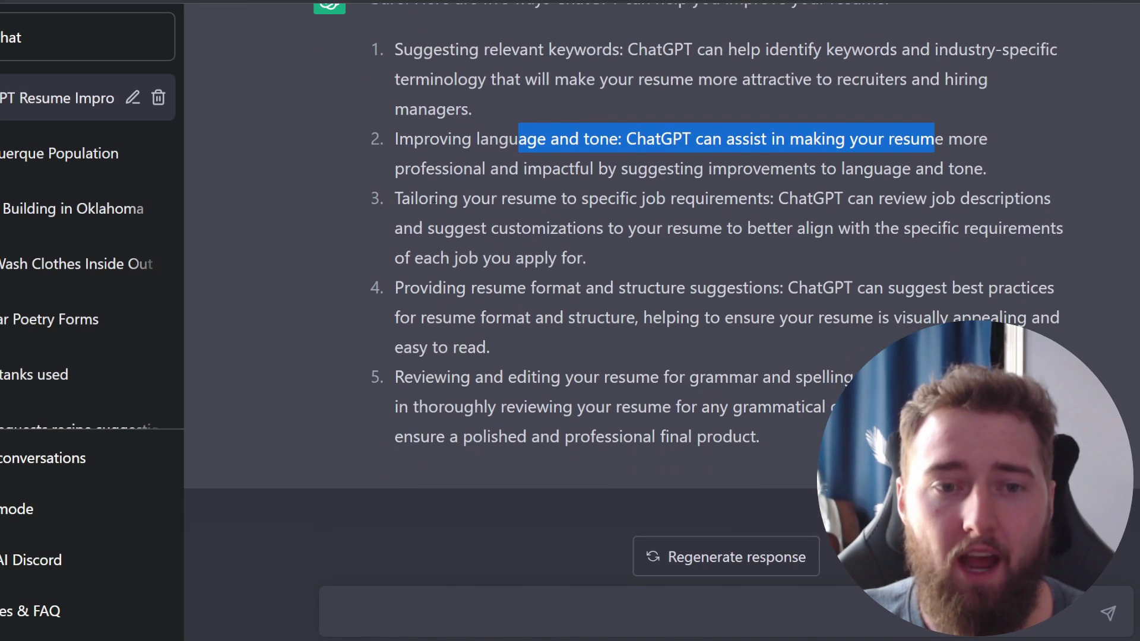
drag(389, 198, 614, 258)
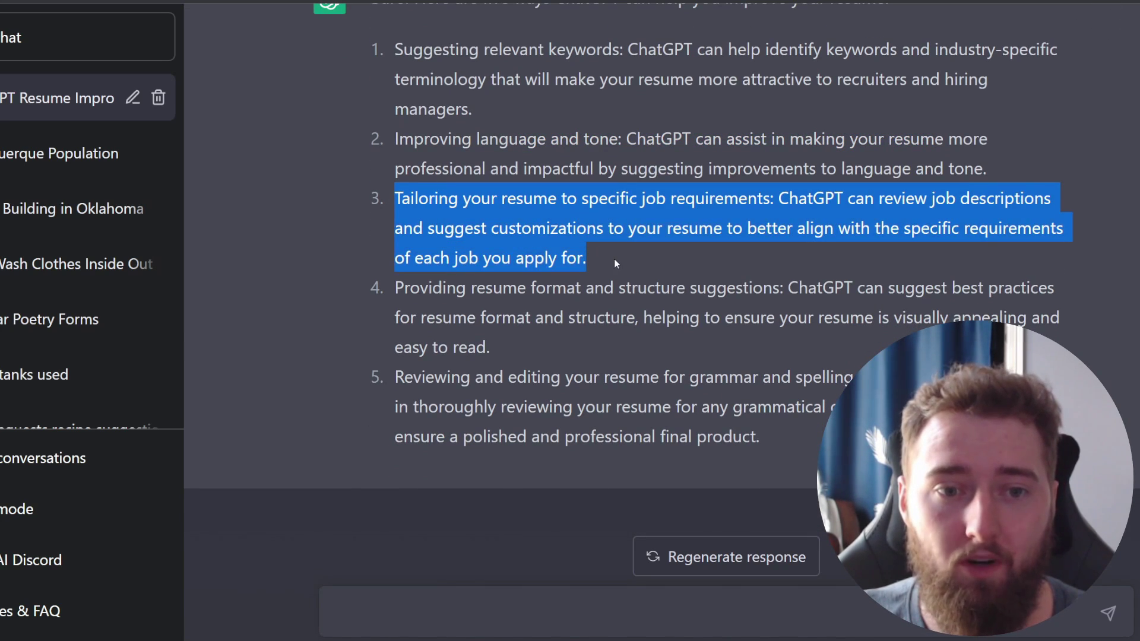
scroll(634, 255, up, 1)
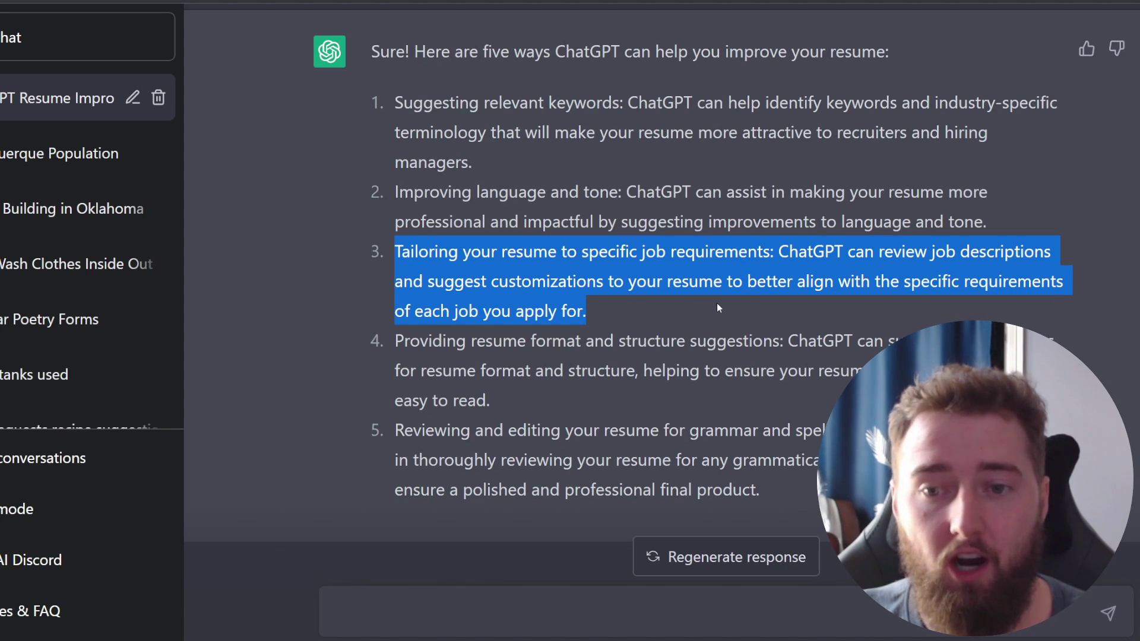
click(803, 263)
drag(779, 252, 1060, 300)
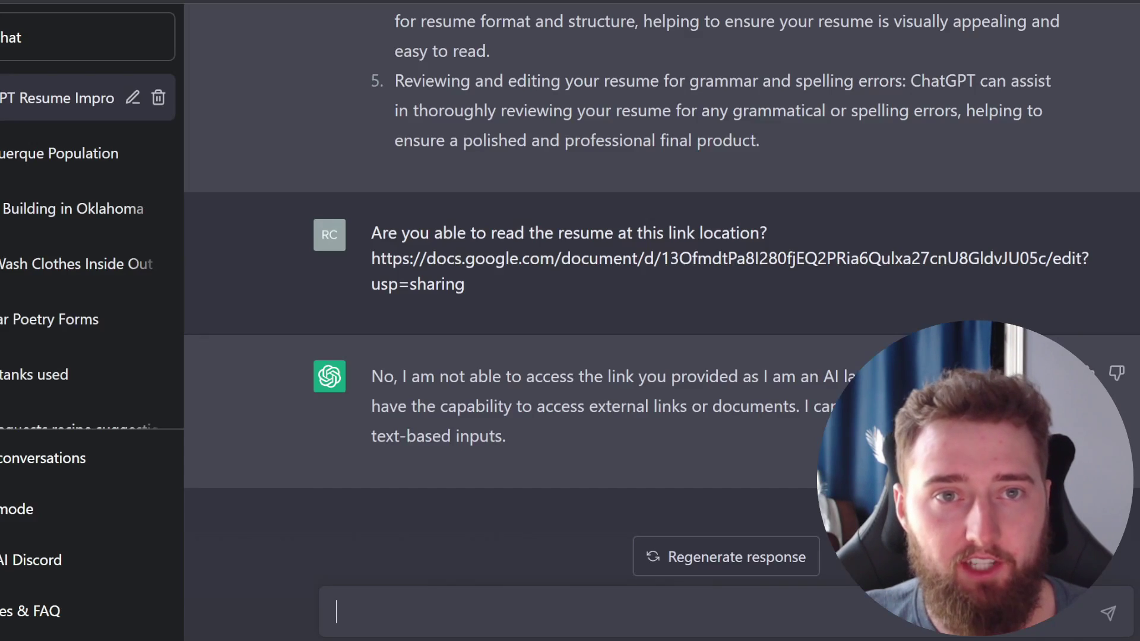
- Send the pasted resume text together with the request for language improvements
scroll(426, 337, up, 10)
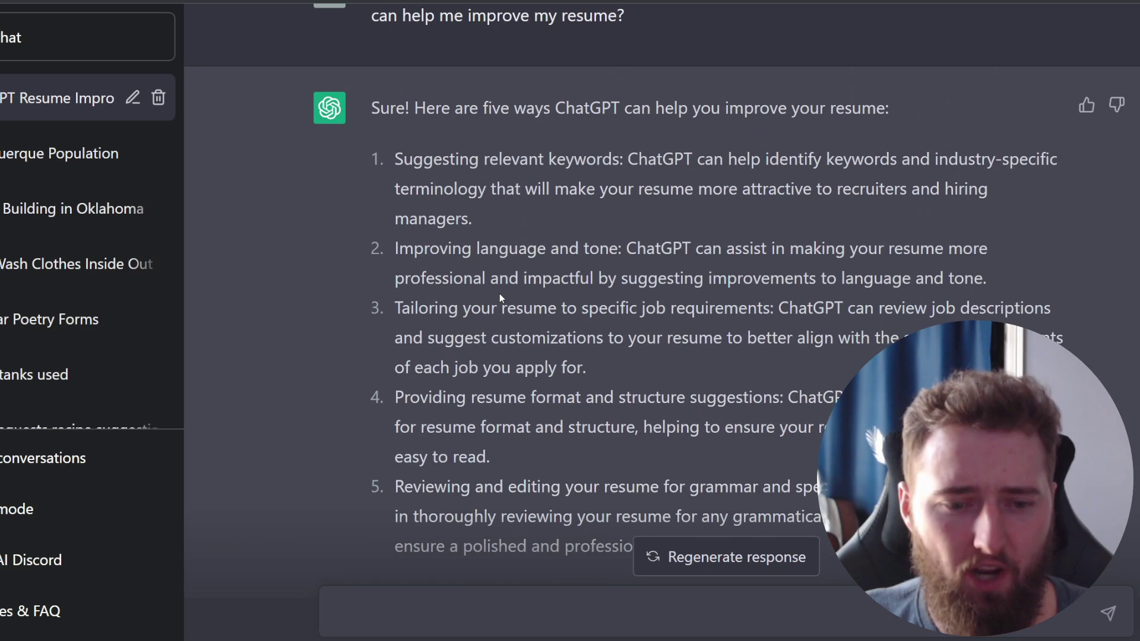
scroll(493, 416, down, 3)
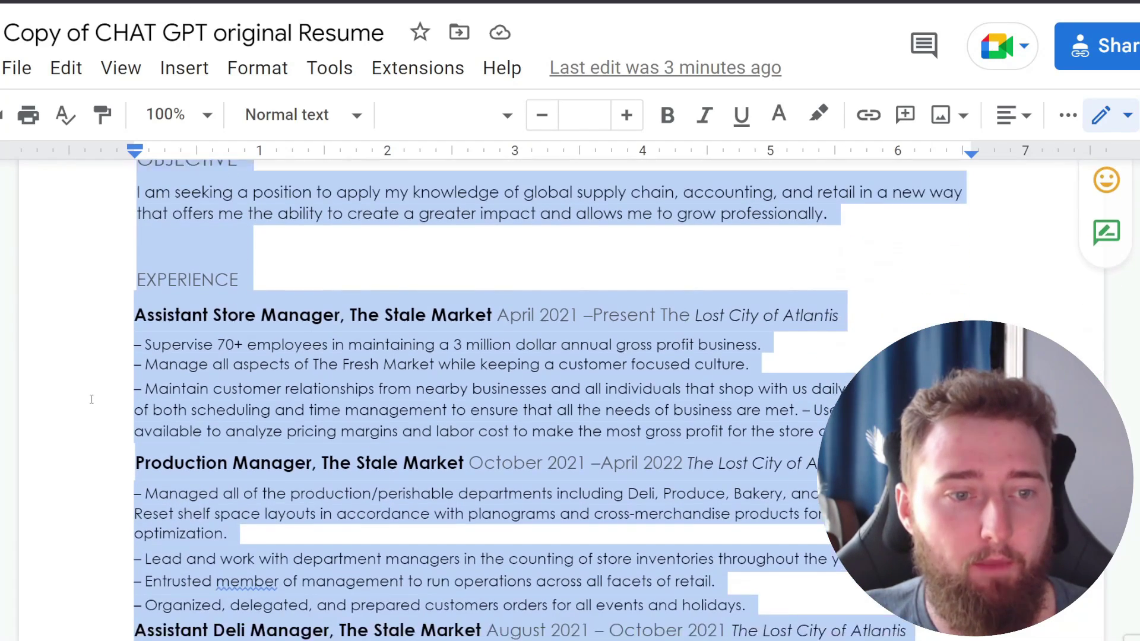
scroll(92, 399, down, 3)
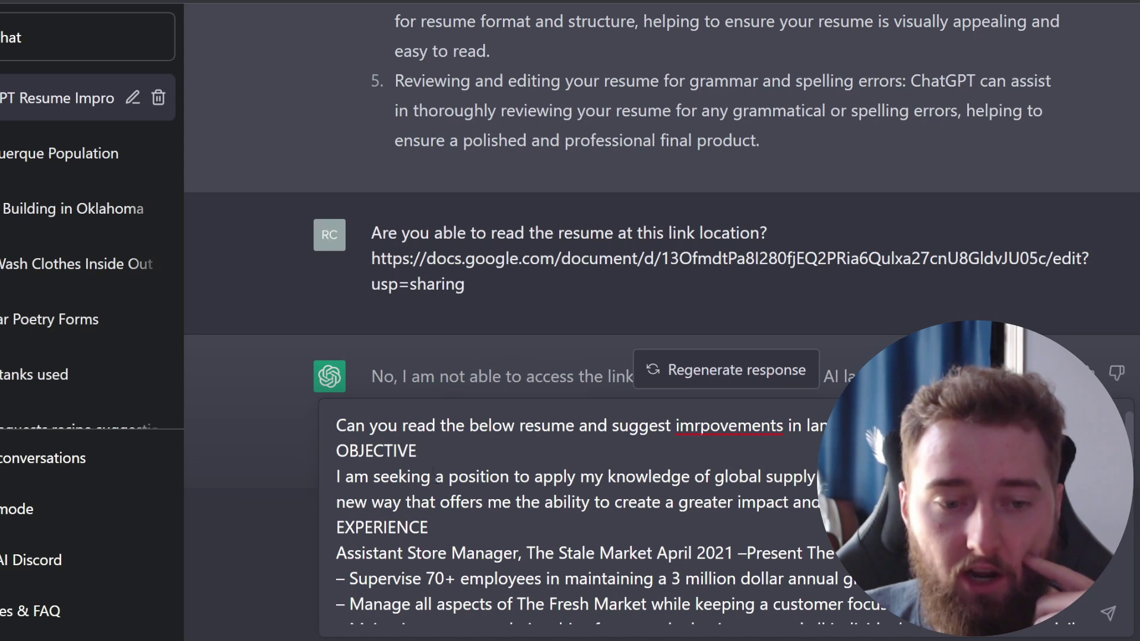
scroll(570, 517, down, 3)
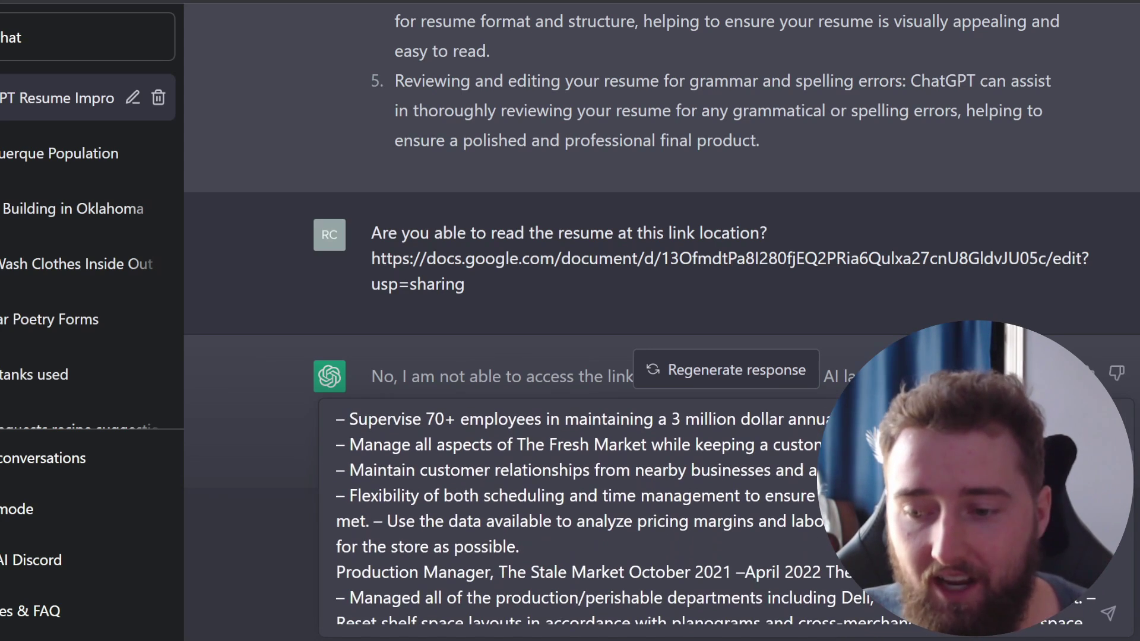
key(Return)
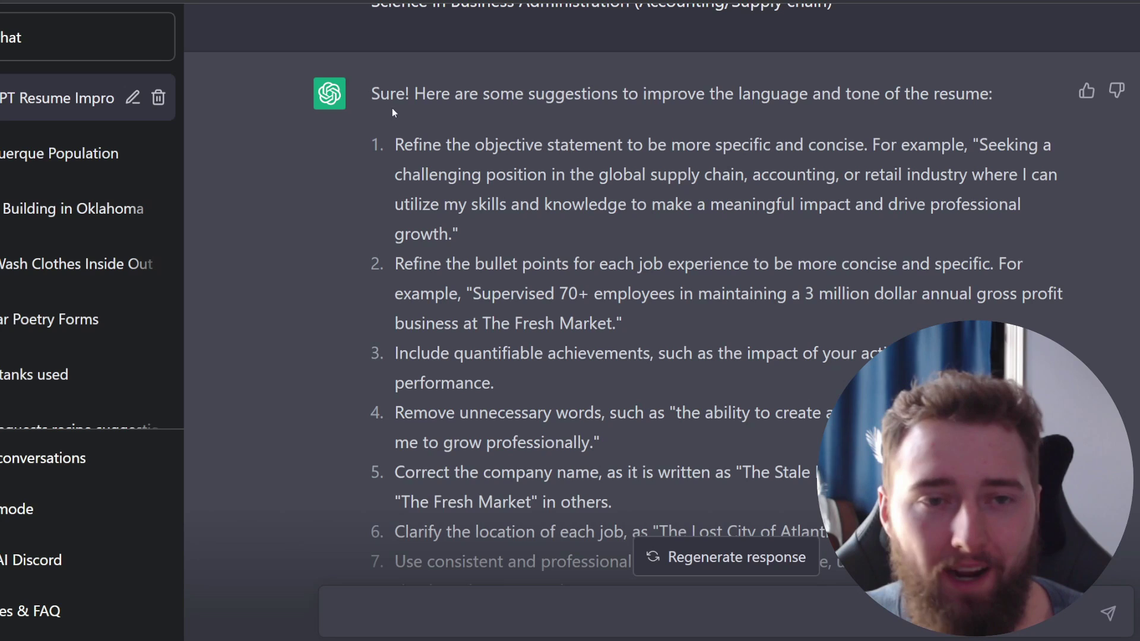
- Highlight item 1's sample objective sentence and item 2's bullet about supervising 70+ employees
scroll(462, 425, down, 4)
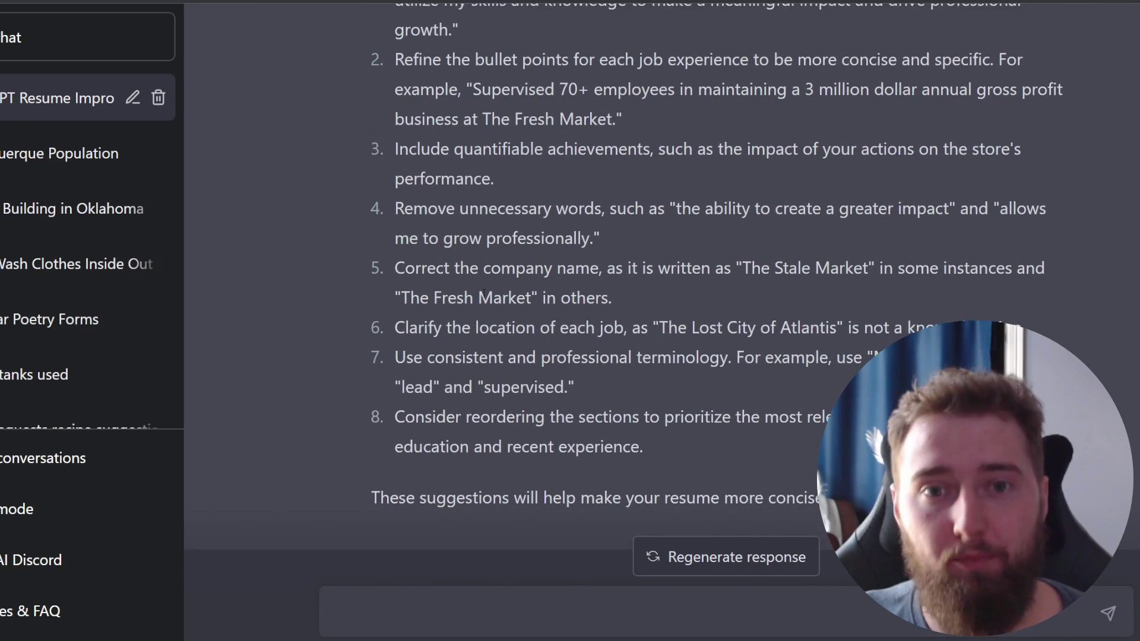
scroll(484, 293, up, 3)
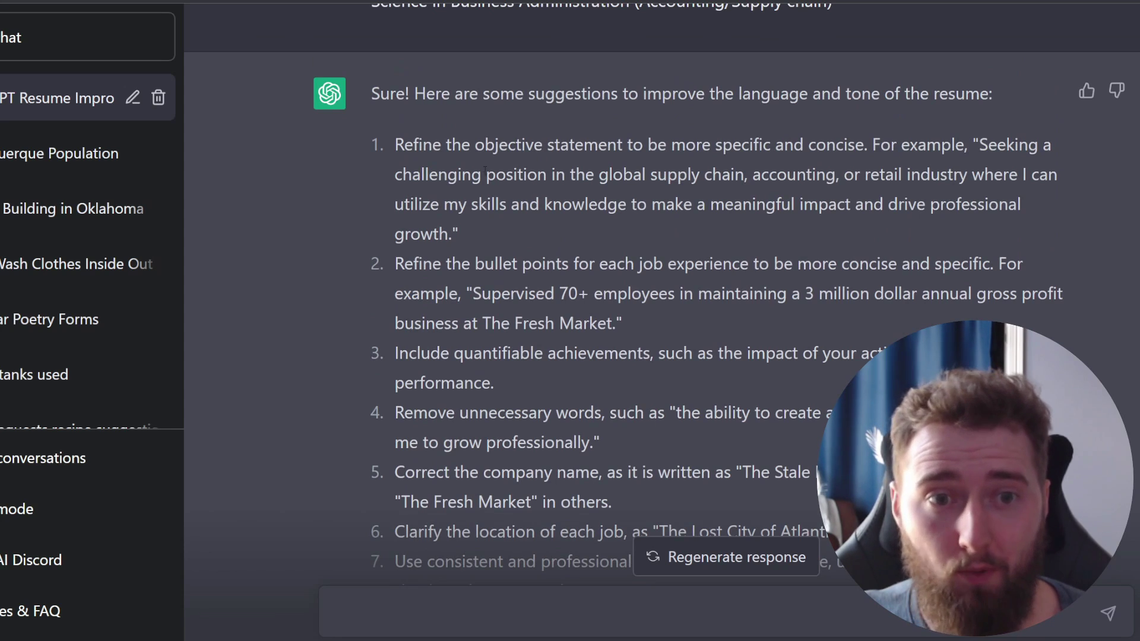
scroll(452, 342, down, 2)
scroll(451, 341, down, 3)
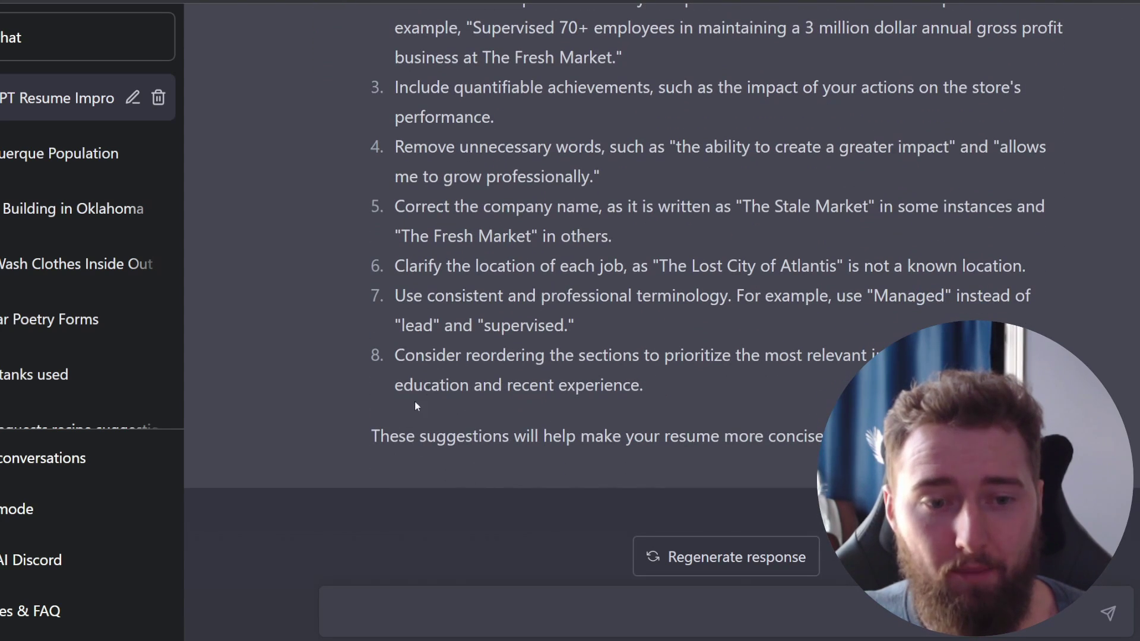
scroll(491, 341, up, 3)
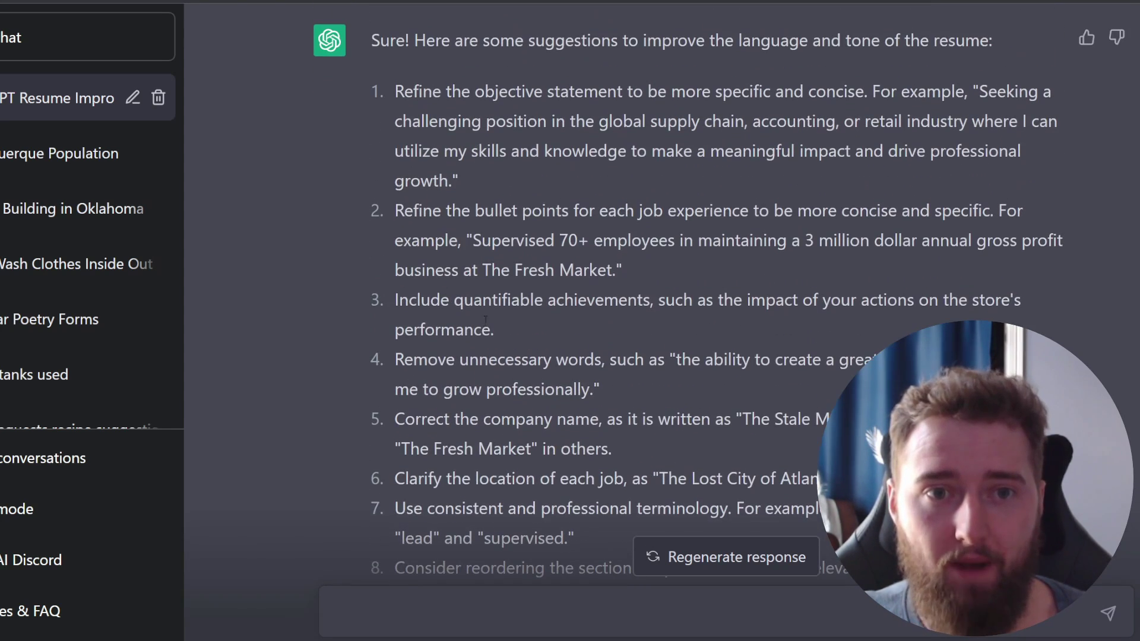
drag(442, 92, 787, 122)
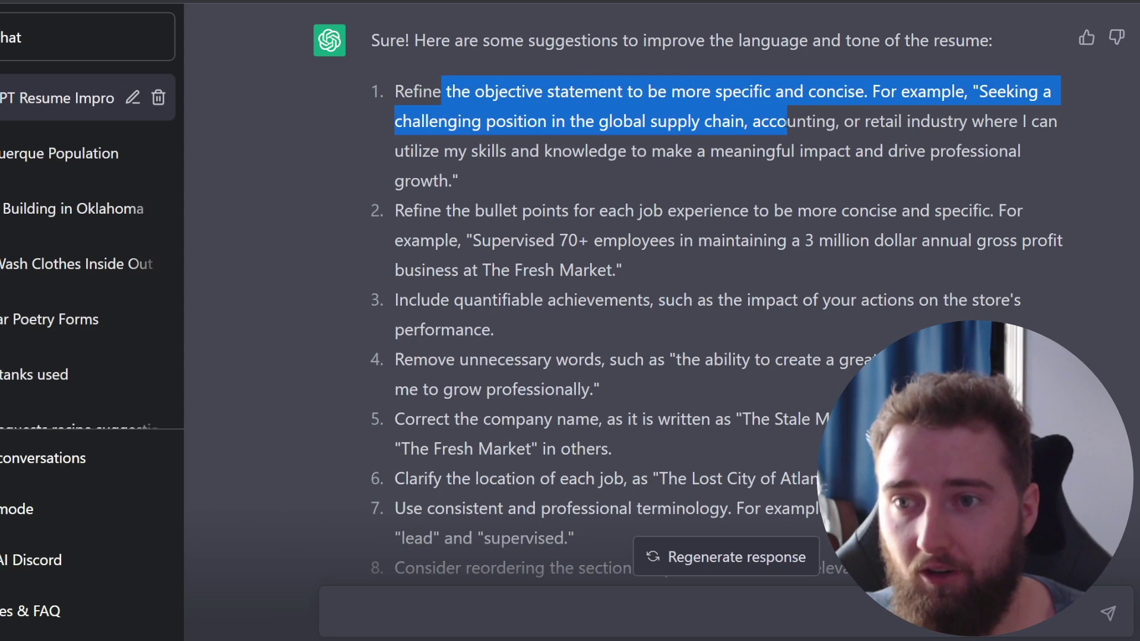
click(847, 119)
drag(978, 92, 590, 170)
click(592, 174)
scroll(593, 190, down, 2)
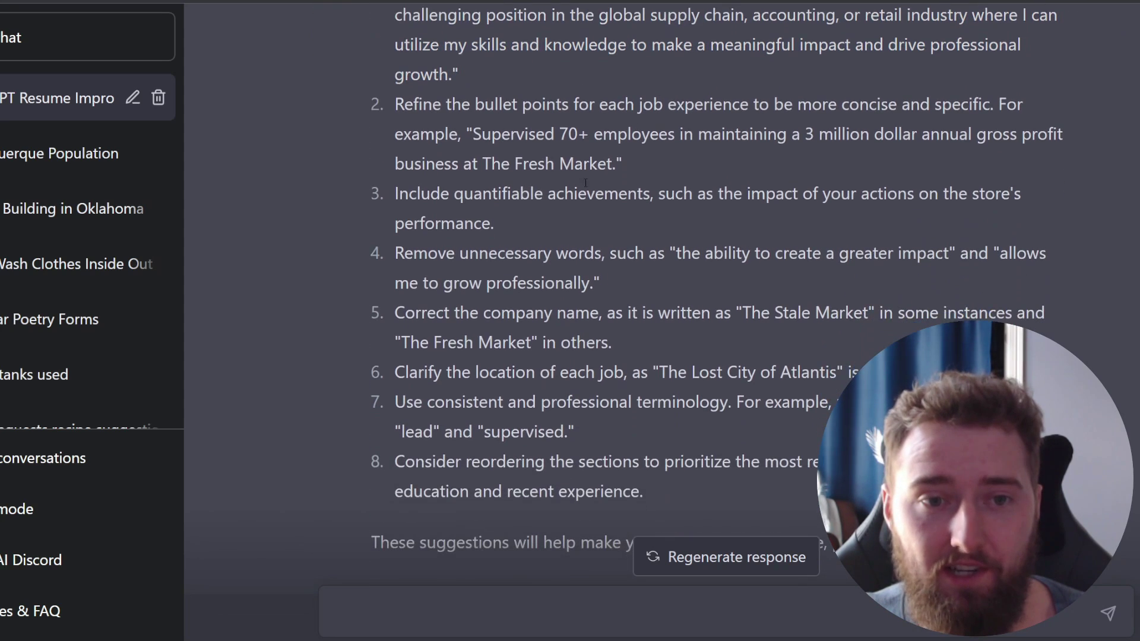
drag(473, 134, 1018, 134)
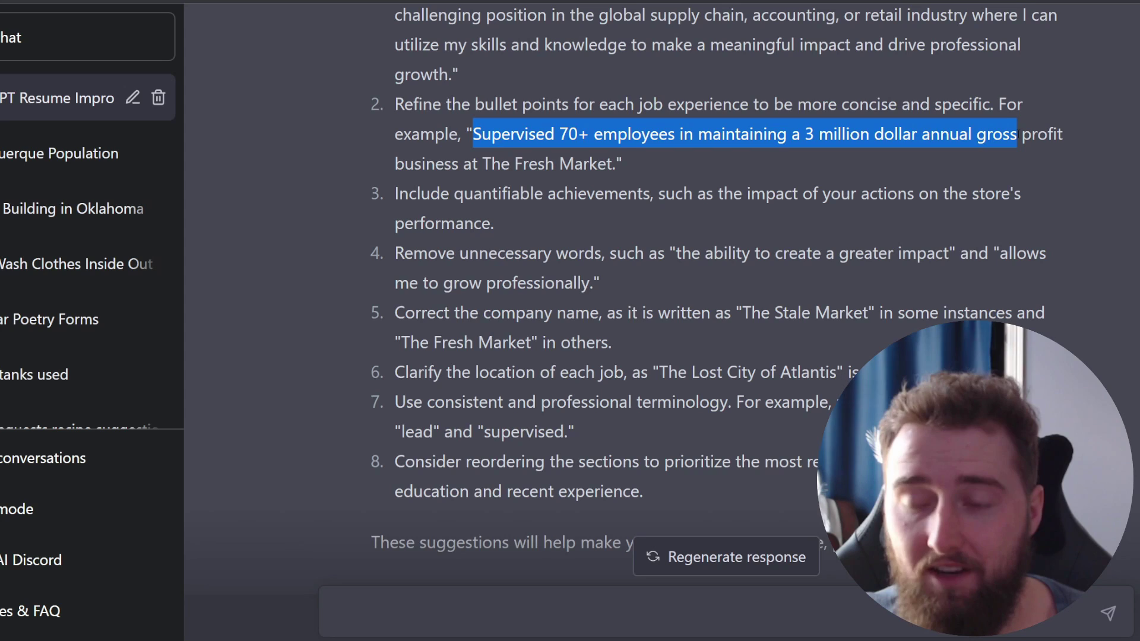
click(601, 225)
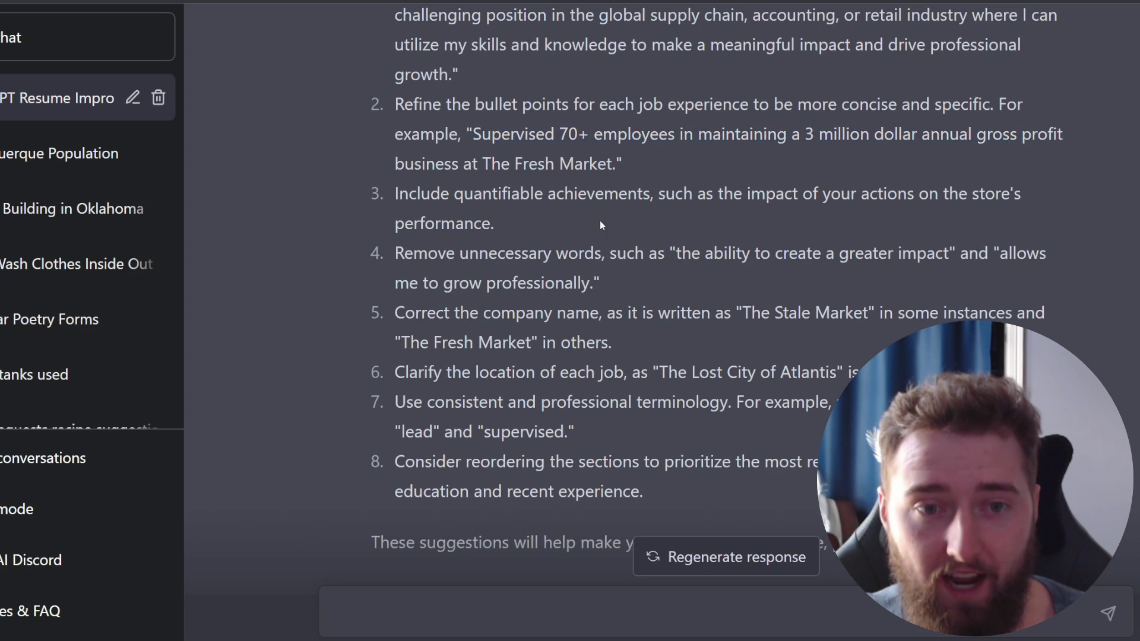
- Highlight the quantifiable achievements tip and company names The Fresh Market and The Lost City of Atlantis
triple_click(646, 203)
scroll(594, 190, down, 1)
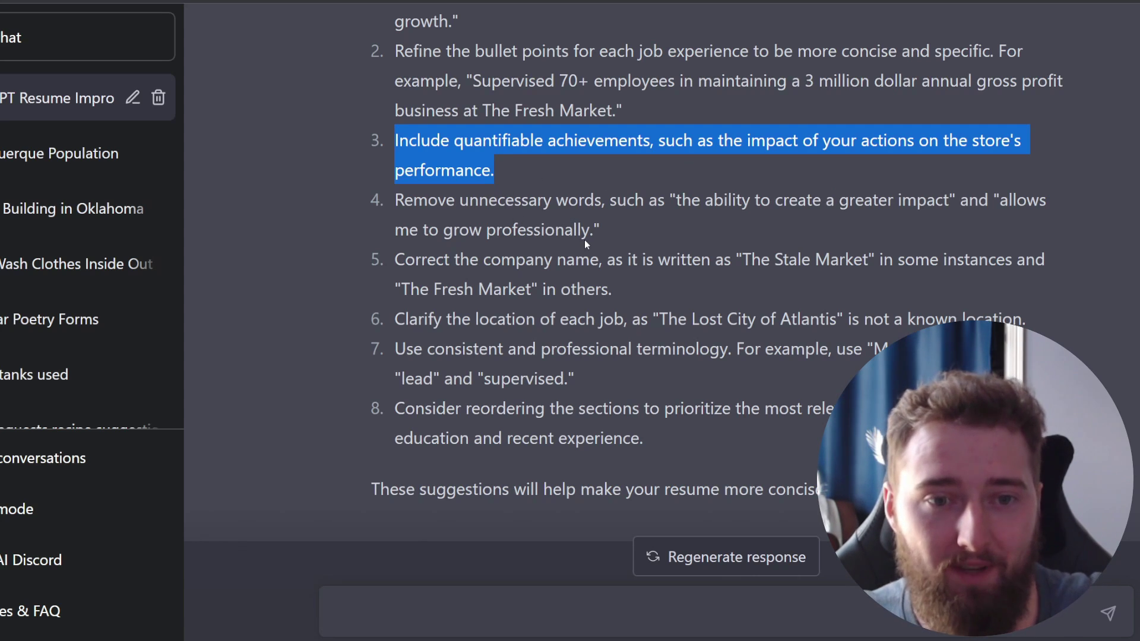
drag(394, 200, 816, 451)
click(797, 364)
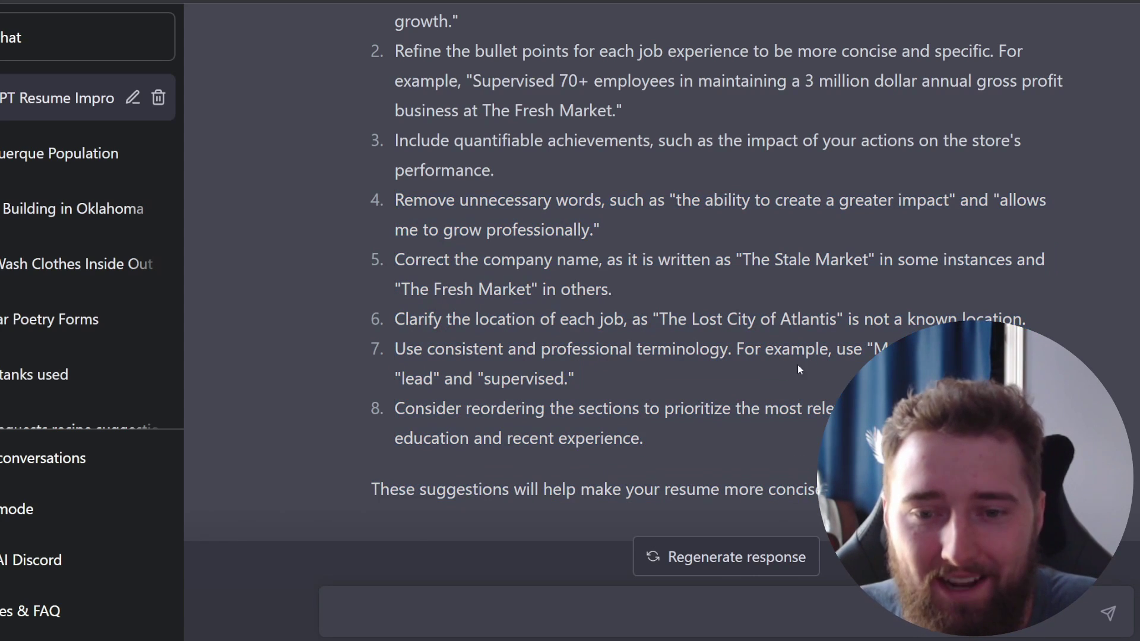
drag(668, 318, 837, 319)
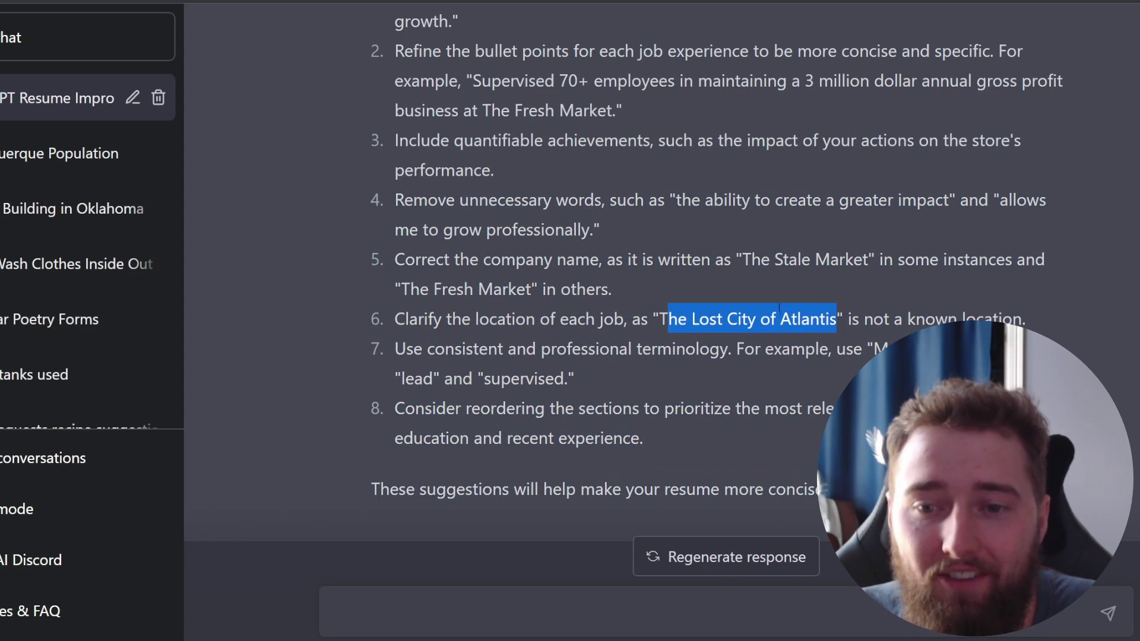
click(685, 289)
drag(395, 289, 534, 289)
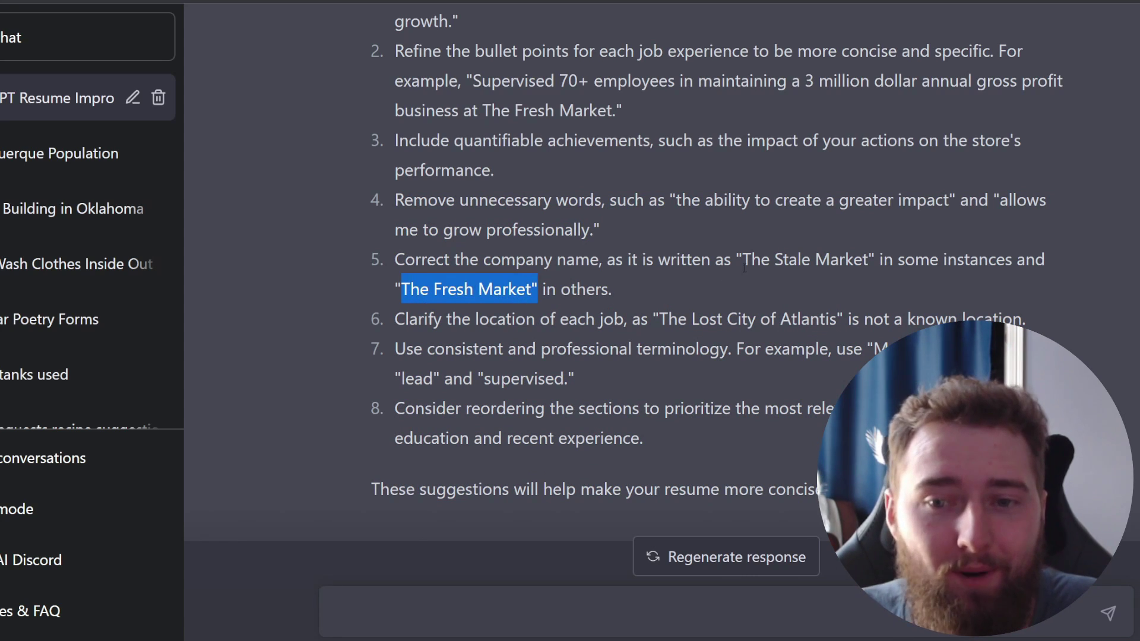
click(752, 248)
drag(743, 256, 612, 291)
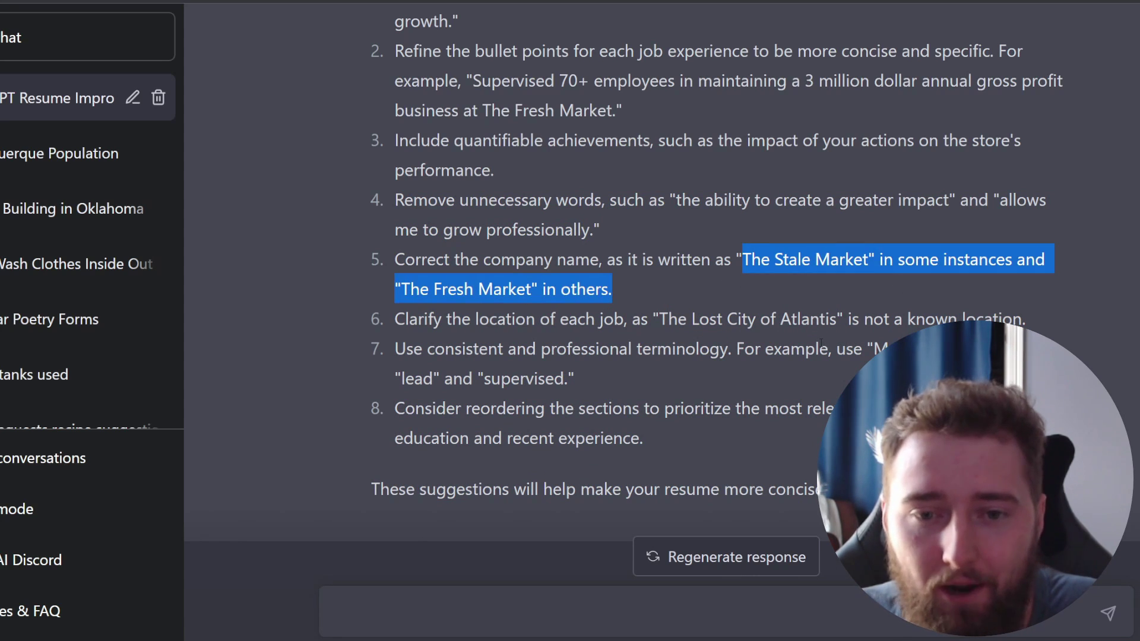
click(720, 338)
scroll(693, 256, up, 3)
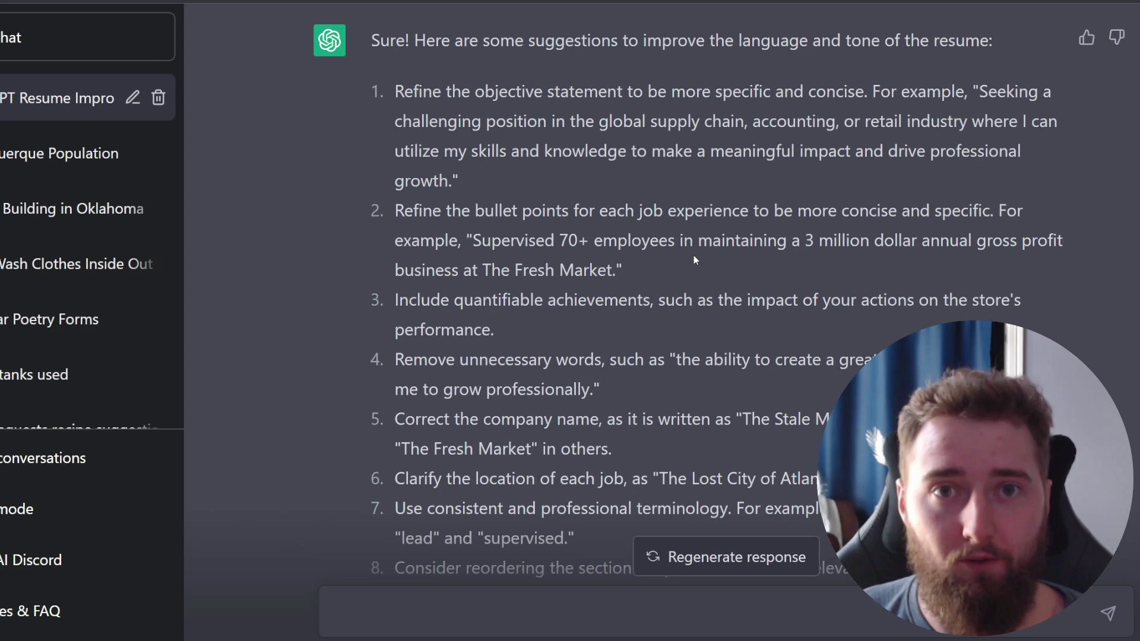
scroll(686, 267, down, 2)
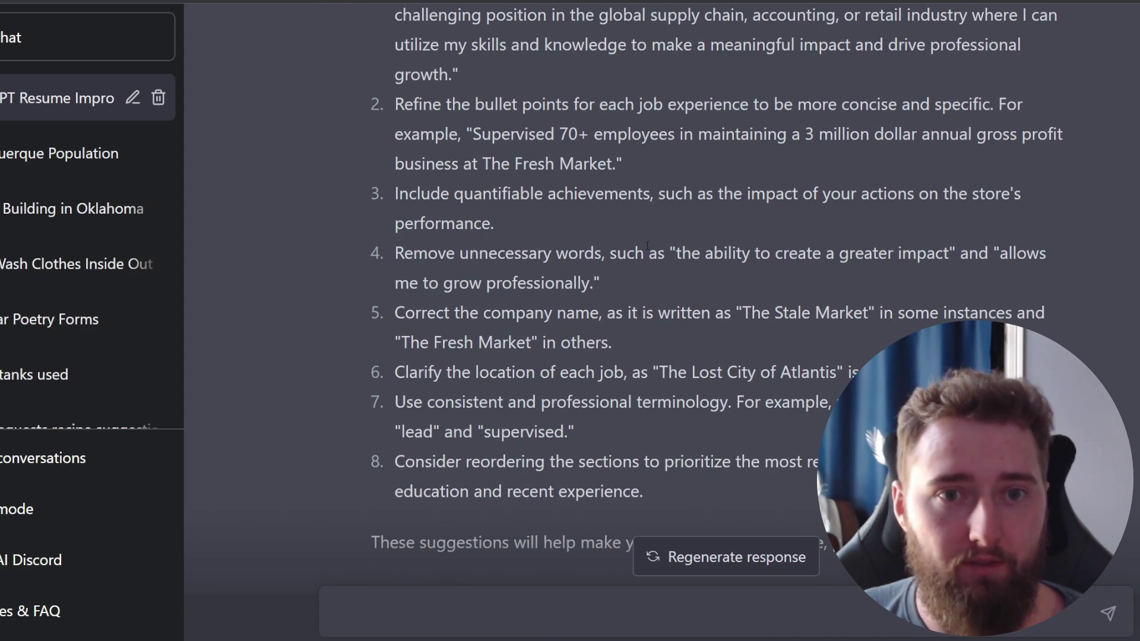
scroll(643, 245, down, 2)
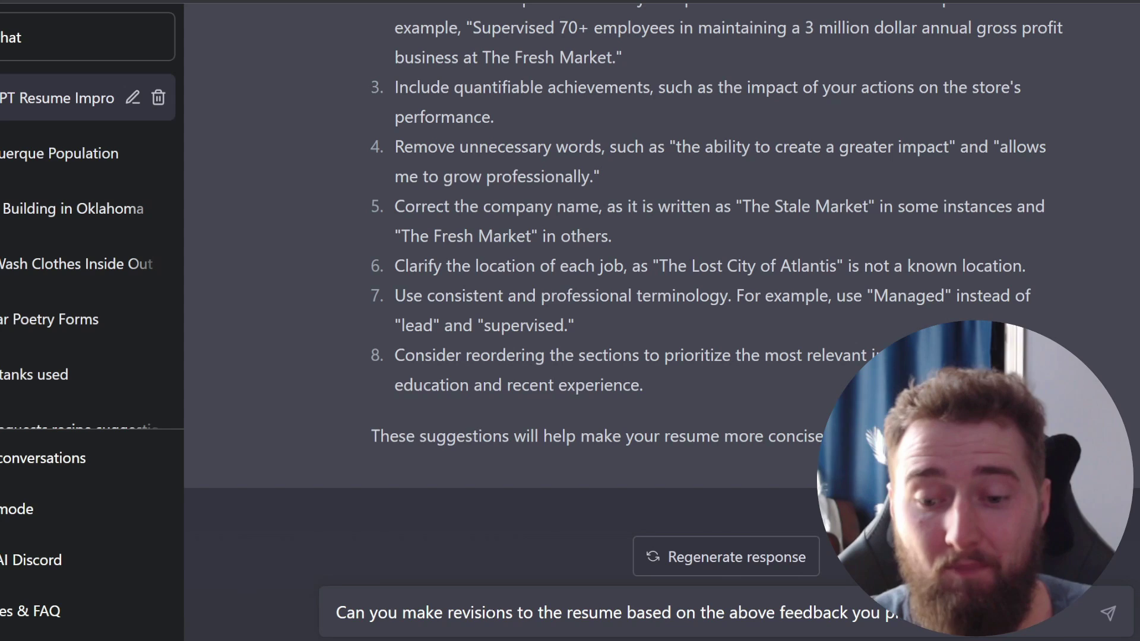
- Send the revision request and read the revised resume's OBJECTIVE and EXPERIENCE sections
key(Return)
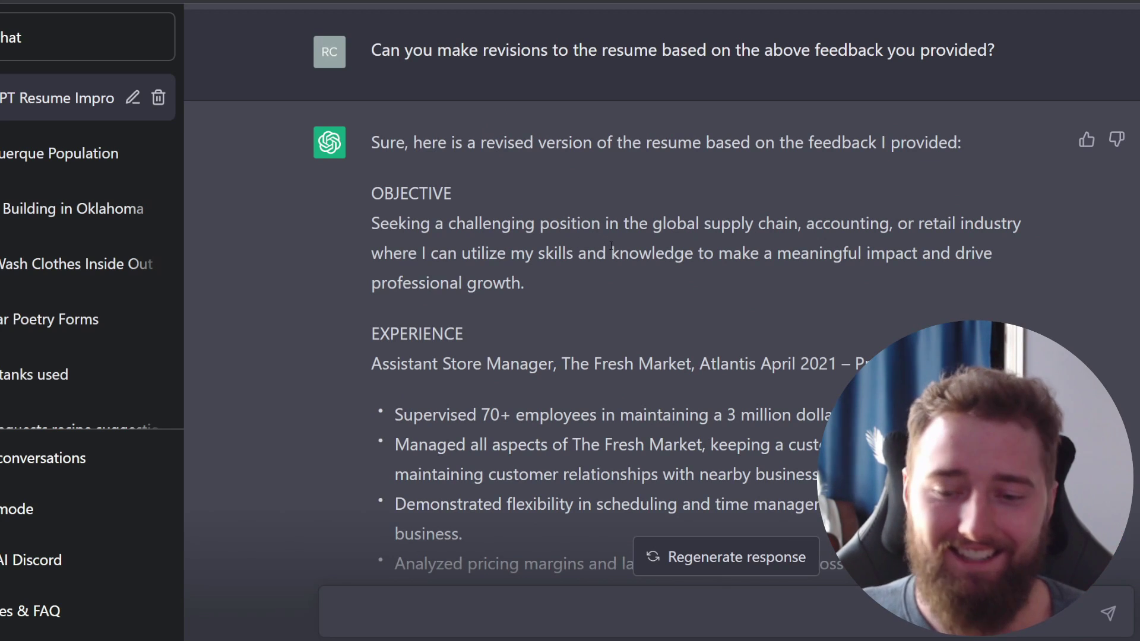
scroll(610, 262, down, 1)
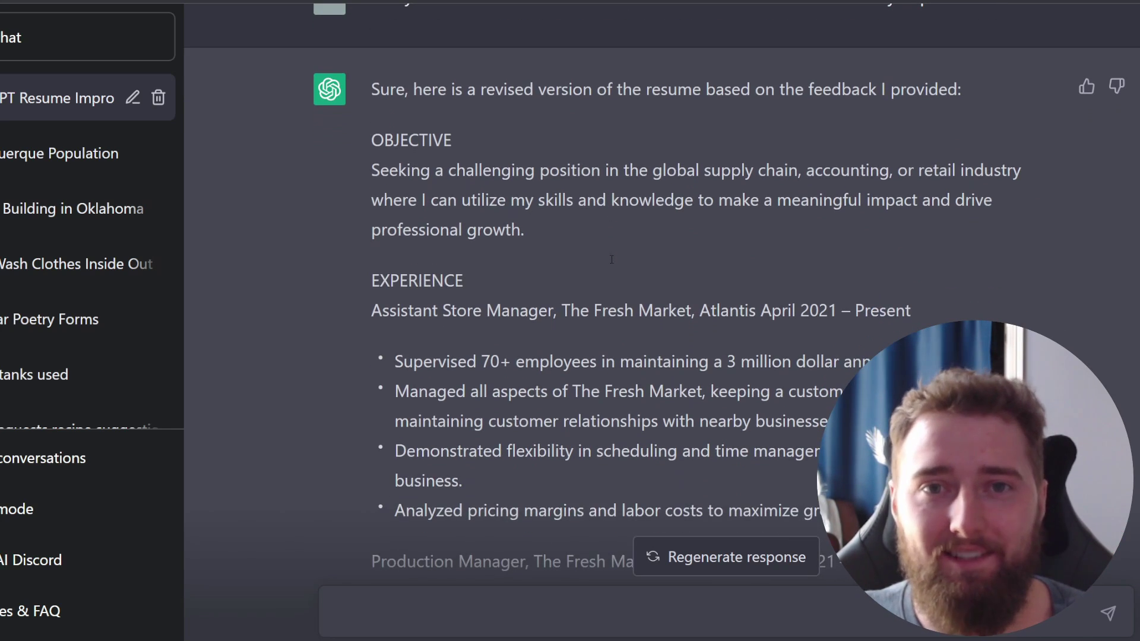
scroll(516, 243, down, 3)
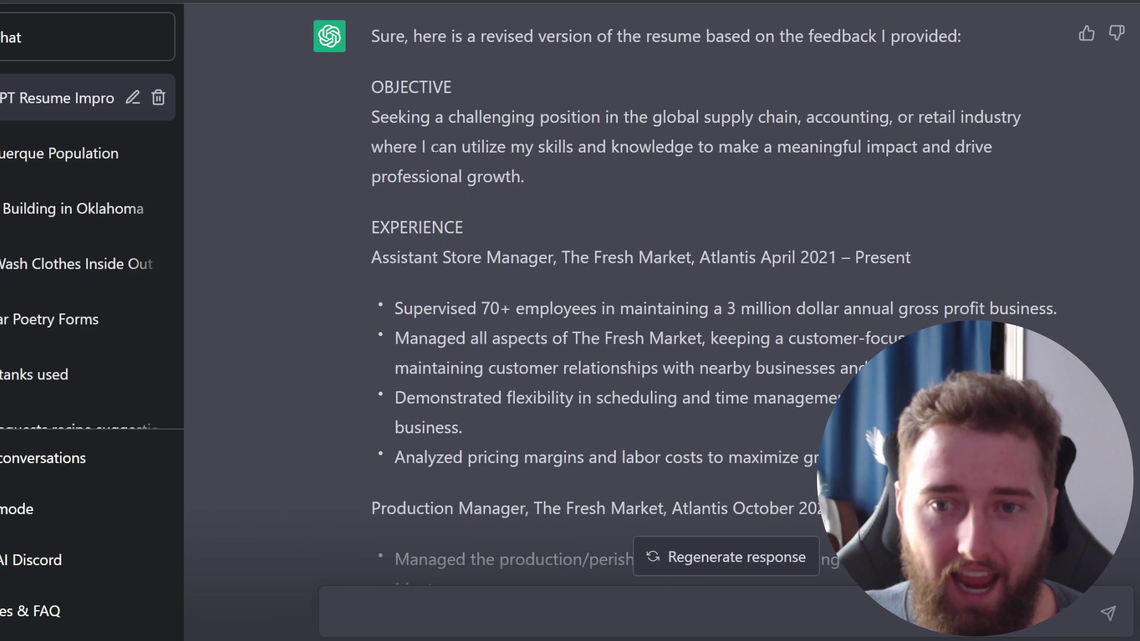
scroll(653, 291, down, 6)
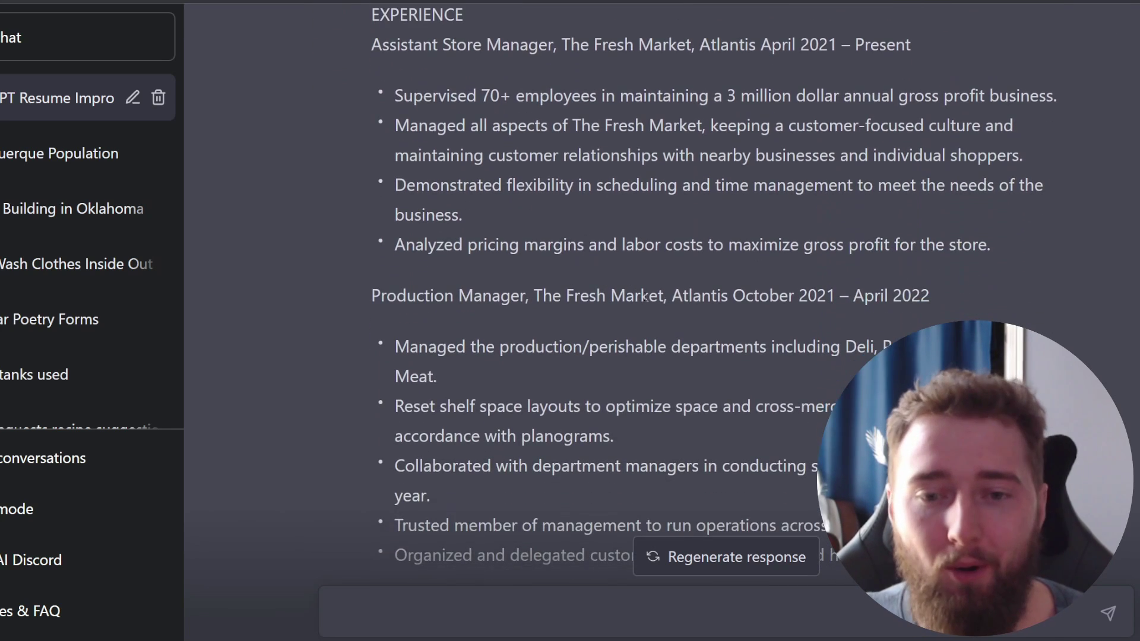
scroll(656, 289, down, 1)
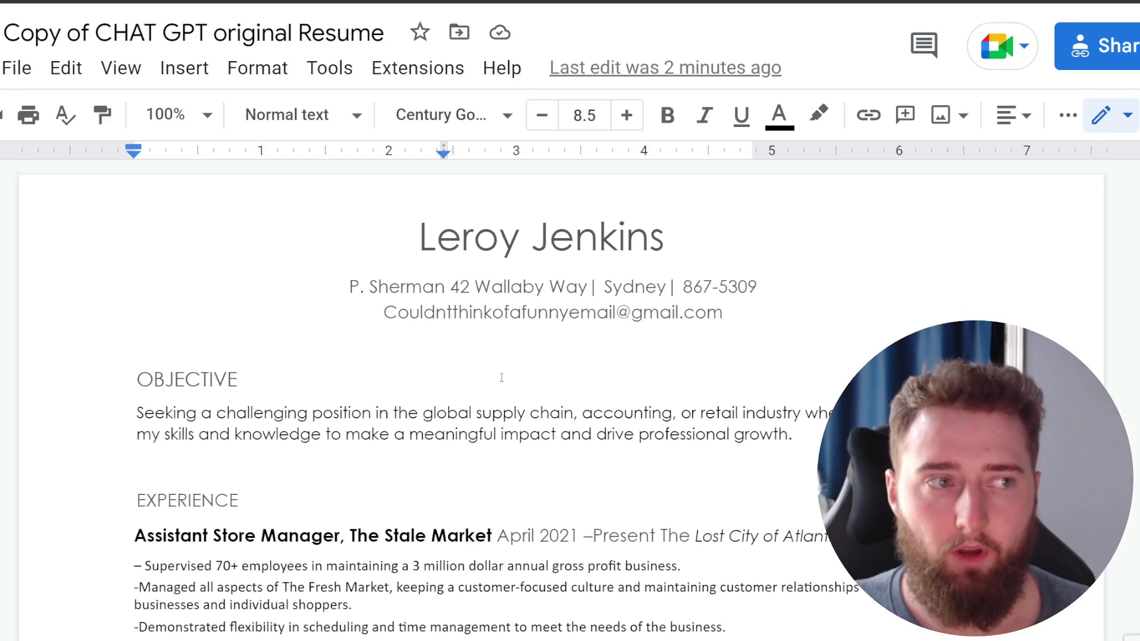
- Review the original resume copy, then select the Winland Foods posting's Position Responsibilities list
scroll(548, 348, down, 5)
scroll(548, 349, down, 2)
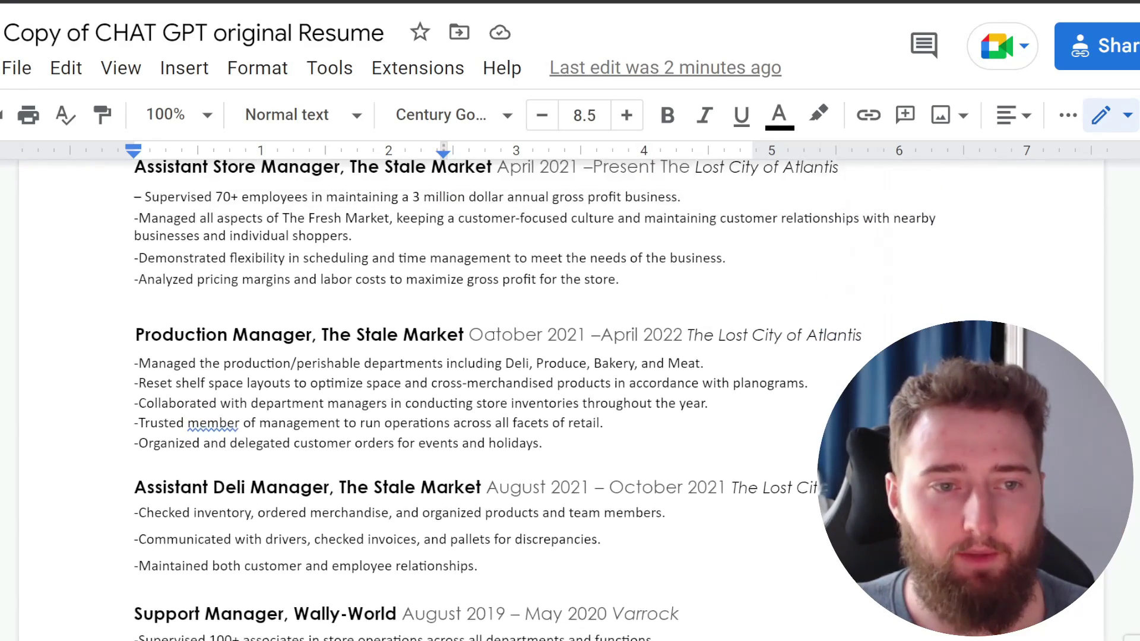
scroll(318, 348, up, 5)
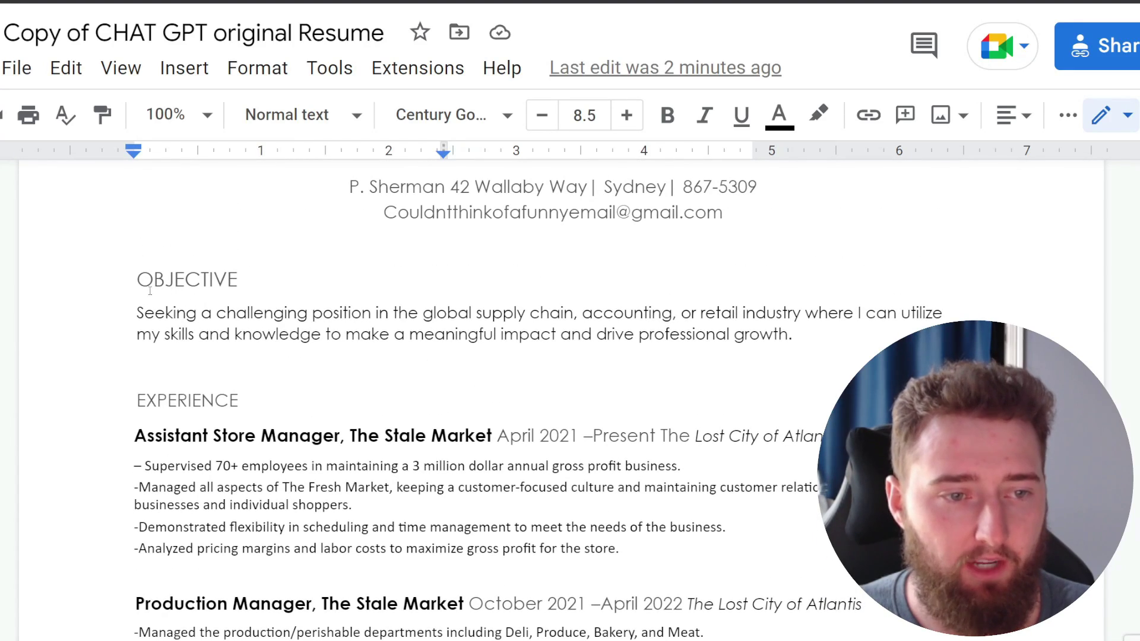
scroll(150, 291, down, 2)
scroll(297, 296, down, 1)
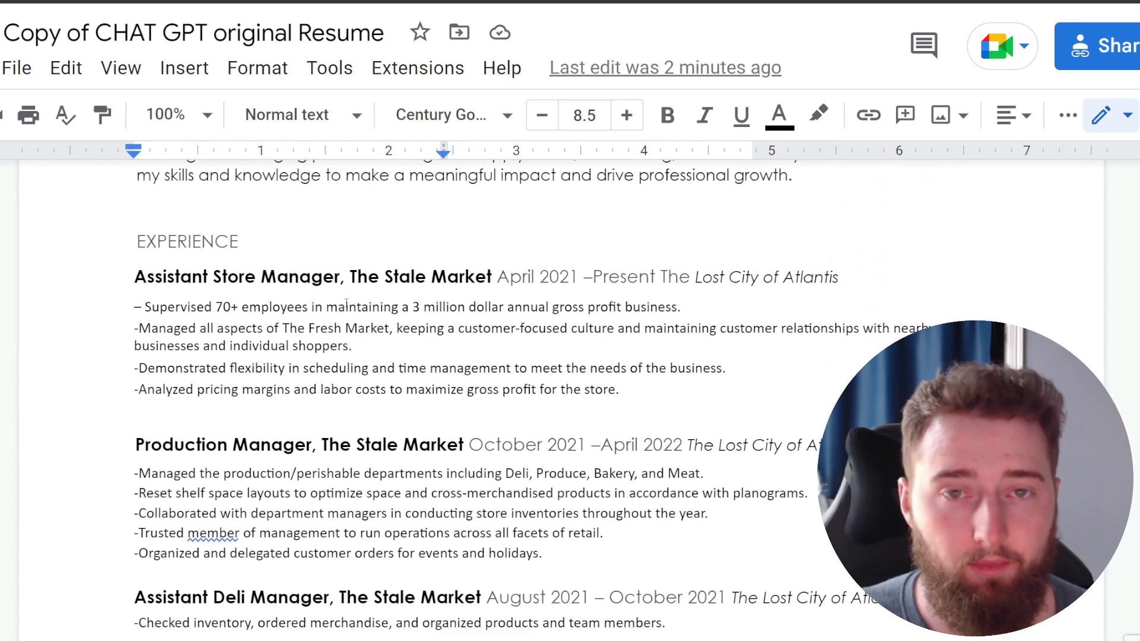
scroll(369, 284, down, 10)
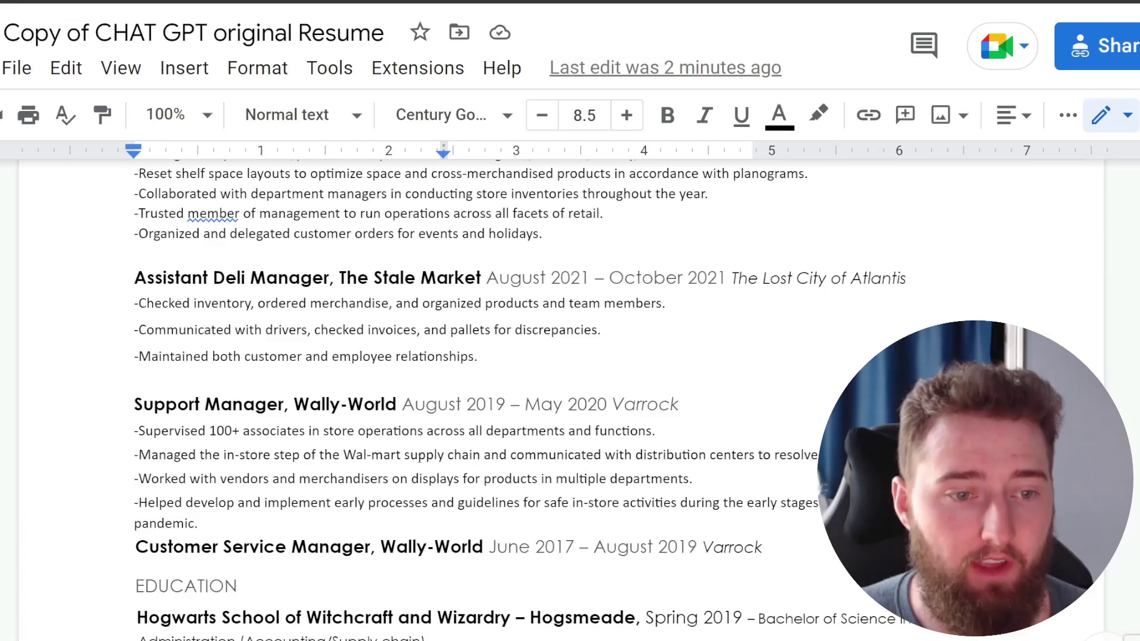
scroll(357, 488, up, 13)
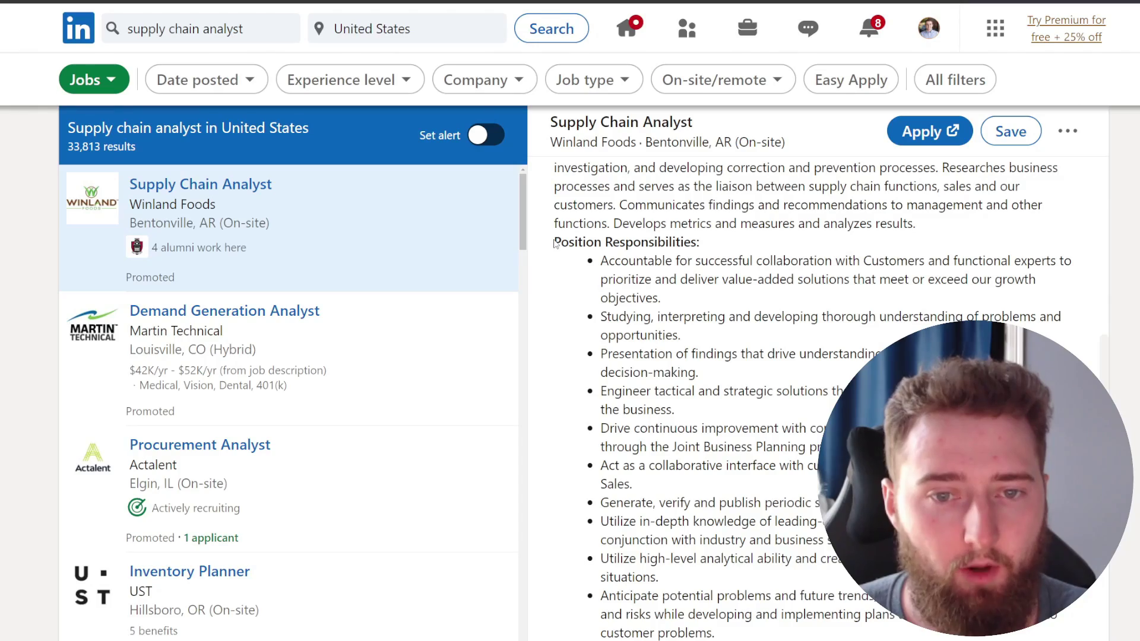
drag(554, 242, 879, 552)
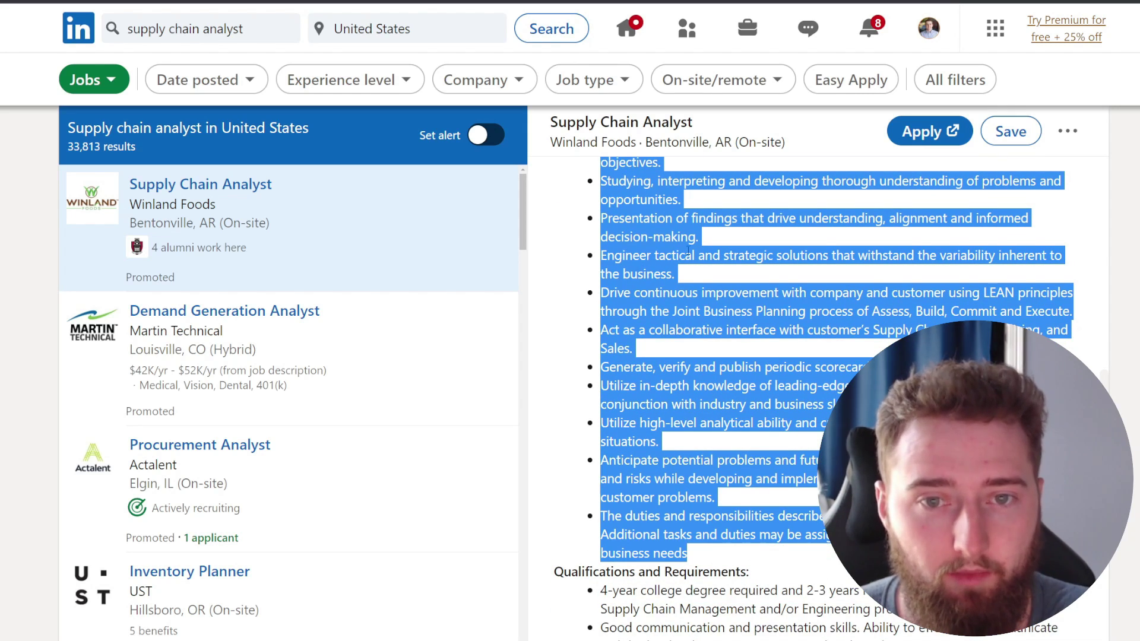
- Bring the selected Position Responsibilities list of the Winland Foods posting back into view
scroll(688, 251, up, 3)
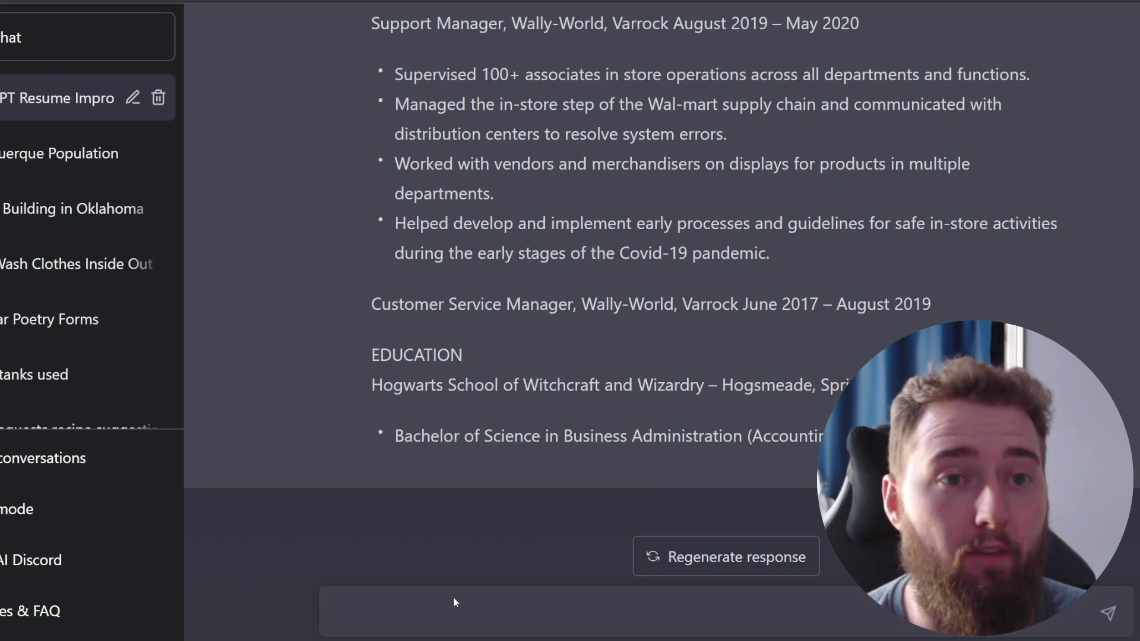
- Paste the job responsibilities with a question about ideal candidate skills and send it
key(ctrl+v)
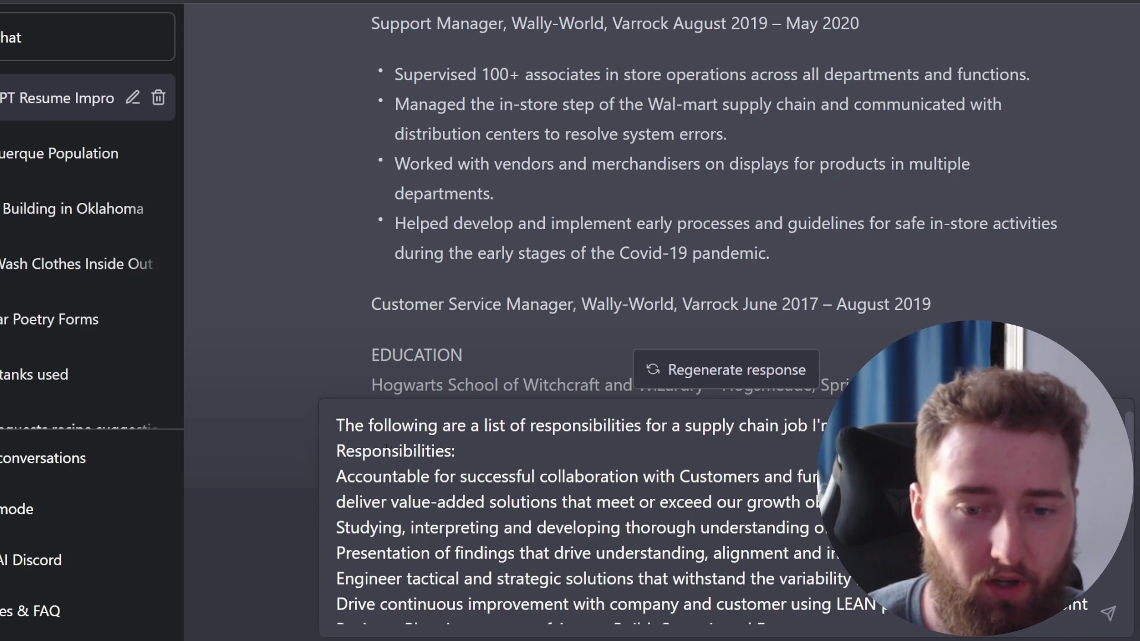
scroll(593, 491, down, 5)
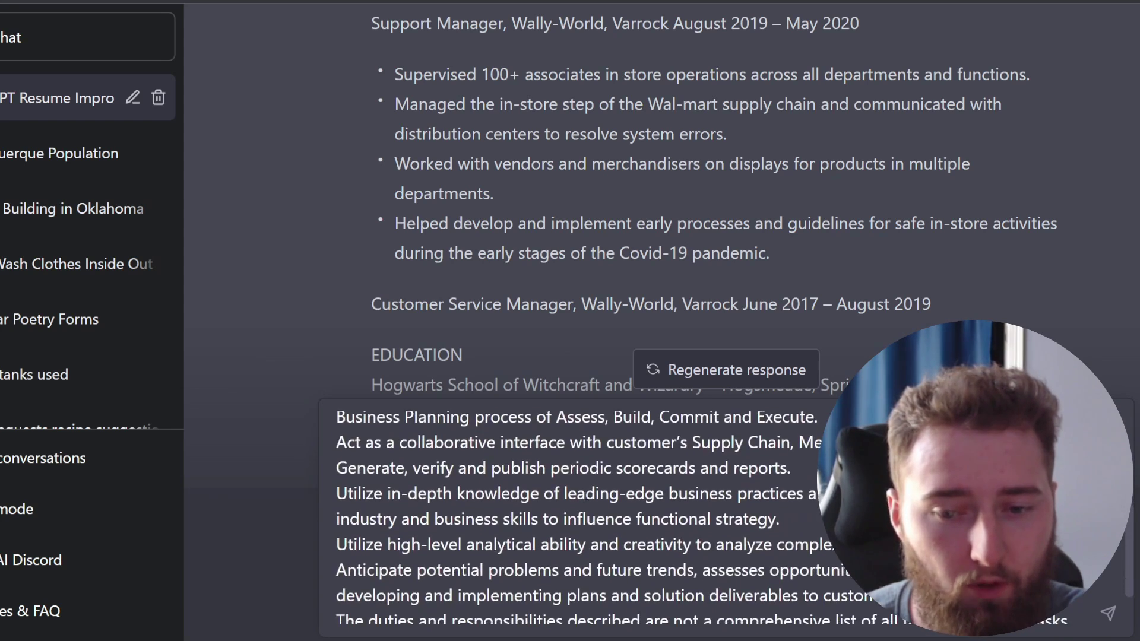
scroll(490, 463, up, 5)
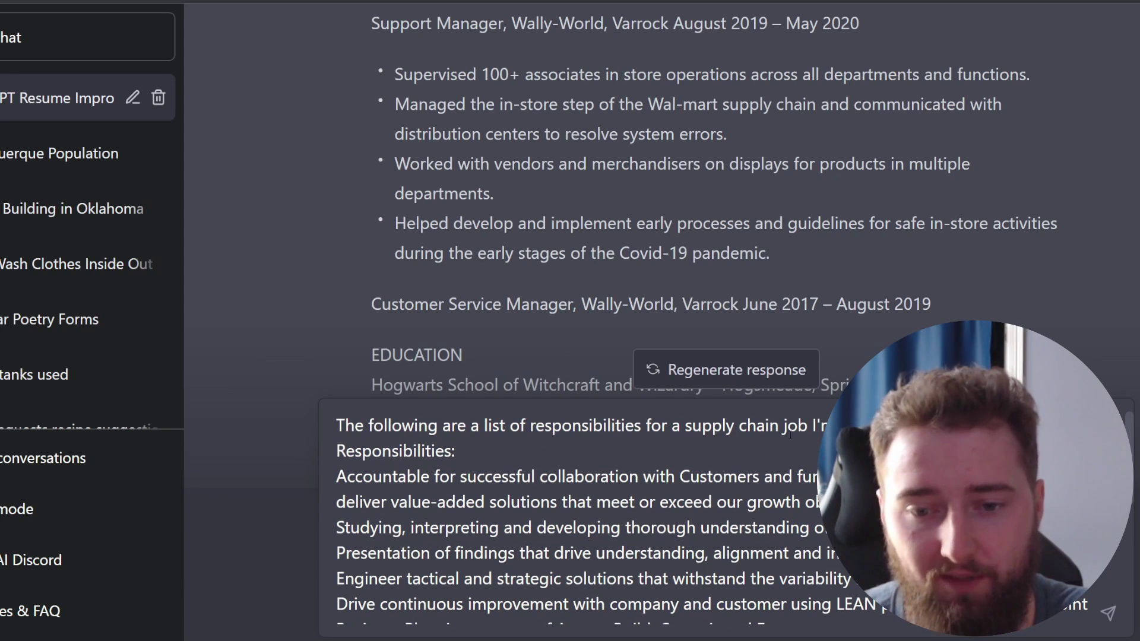
click(1107, 612)
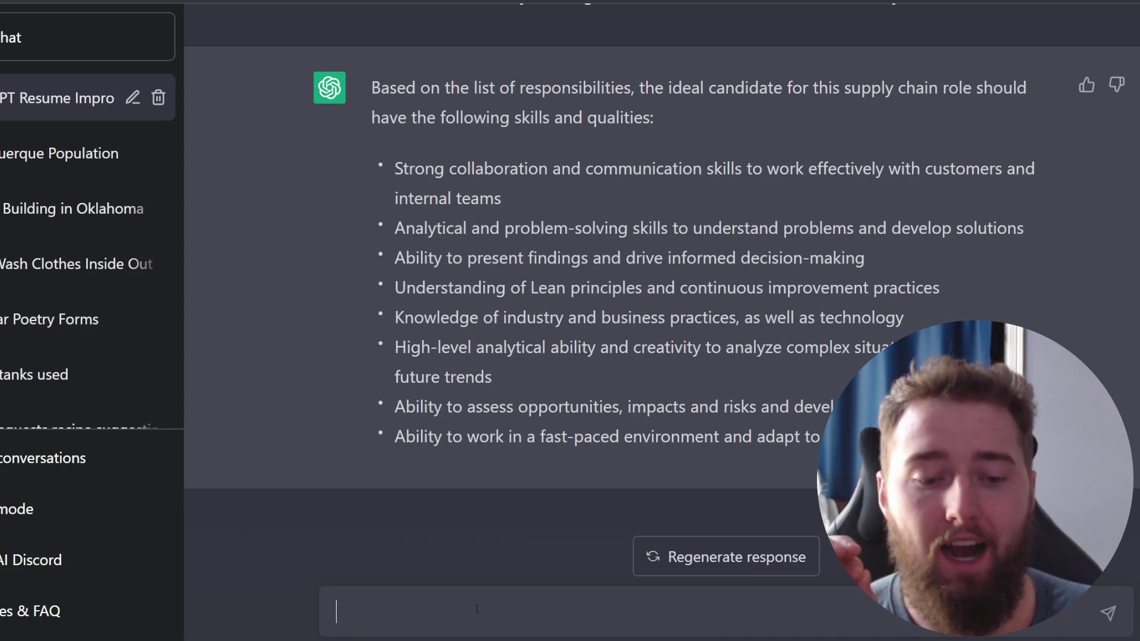
- Send the tailoring prompt with the full resume text to get a job-tailored rewrite
key(ctrl+v)
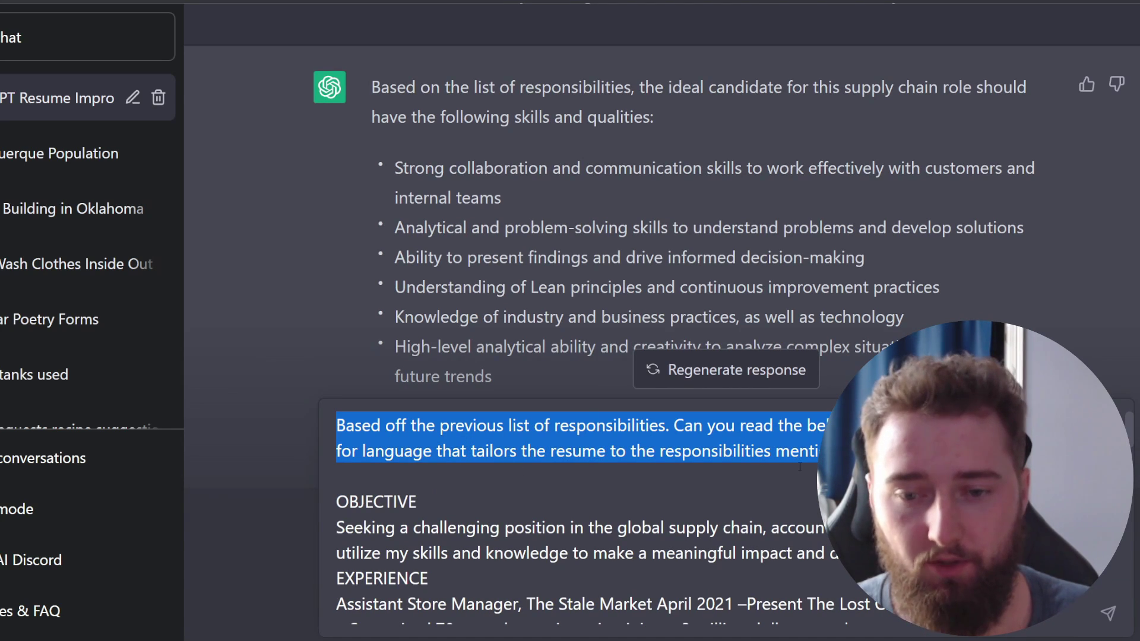
scroll(451, 466, down, 2)
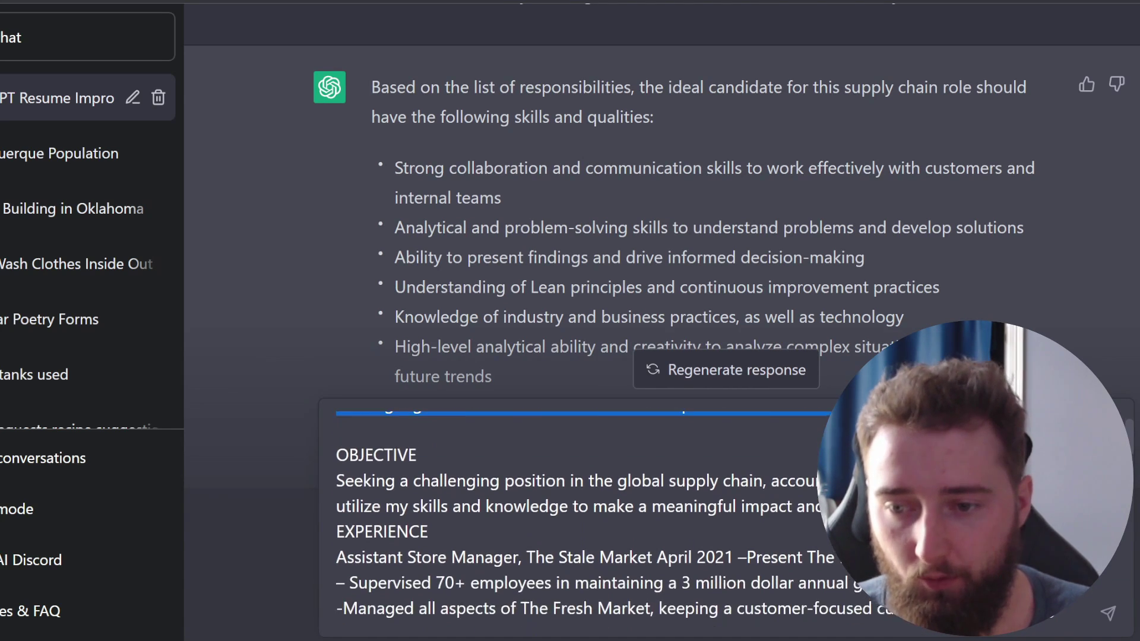
scroll(452, 466, up, 2)
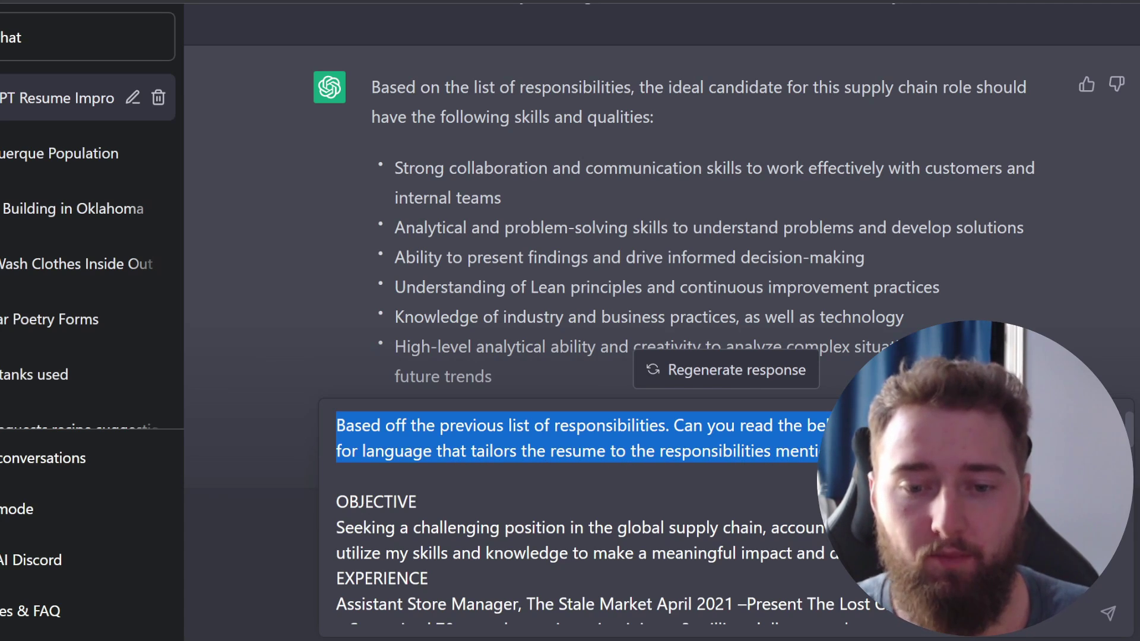
click(1111, 618)
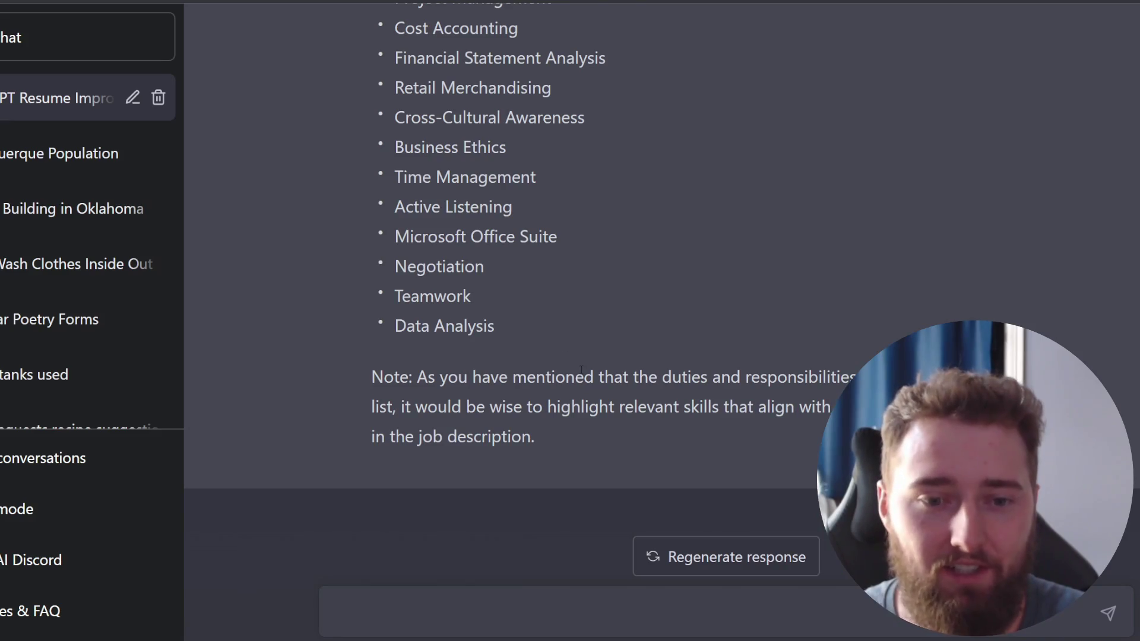
- Read through the rewritten Objective and Experience bullets in ChatGPT's tailored resume reply
scroll(581, 369, up, 15)
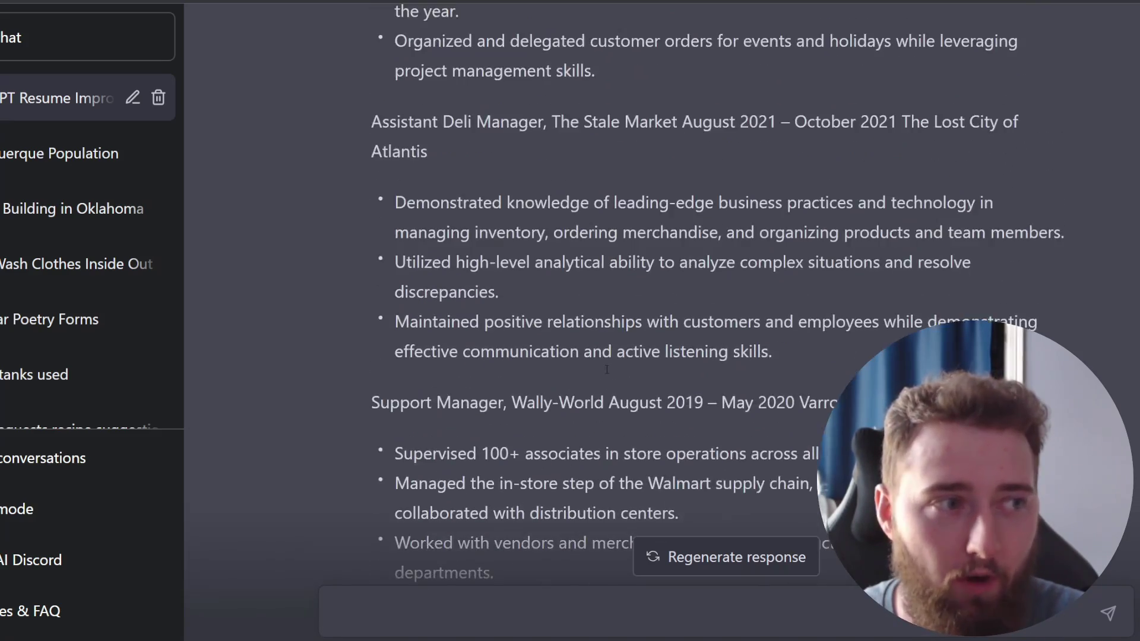
scroll(607, 369, up, 20)
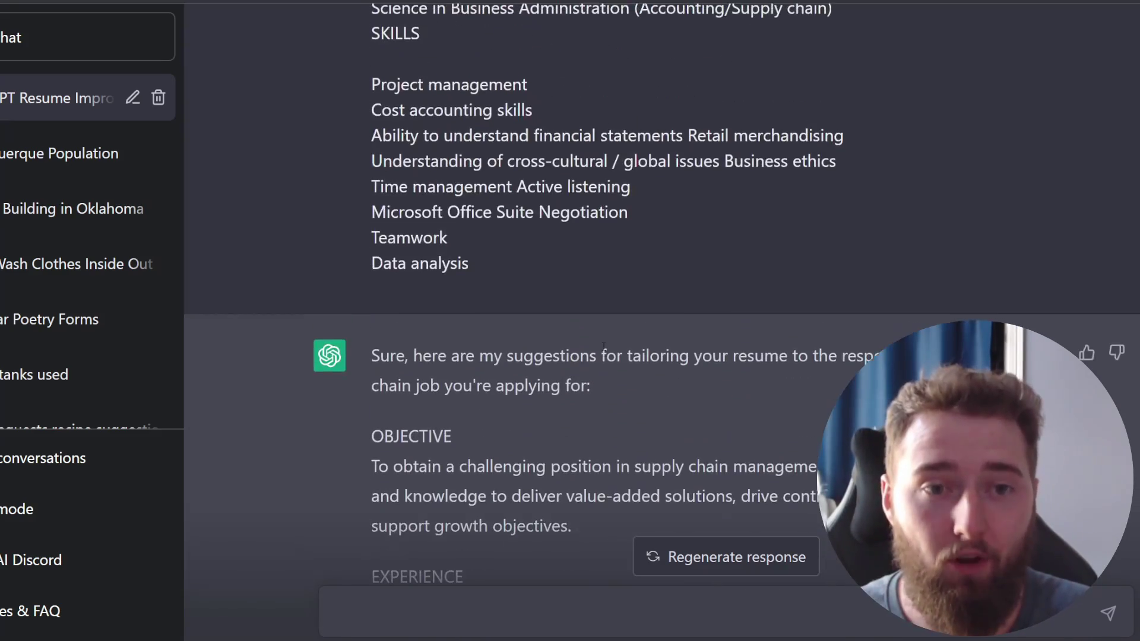
scroll(603, 346, up, 10)
scroll(618, 292, down, 11)
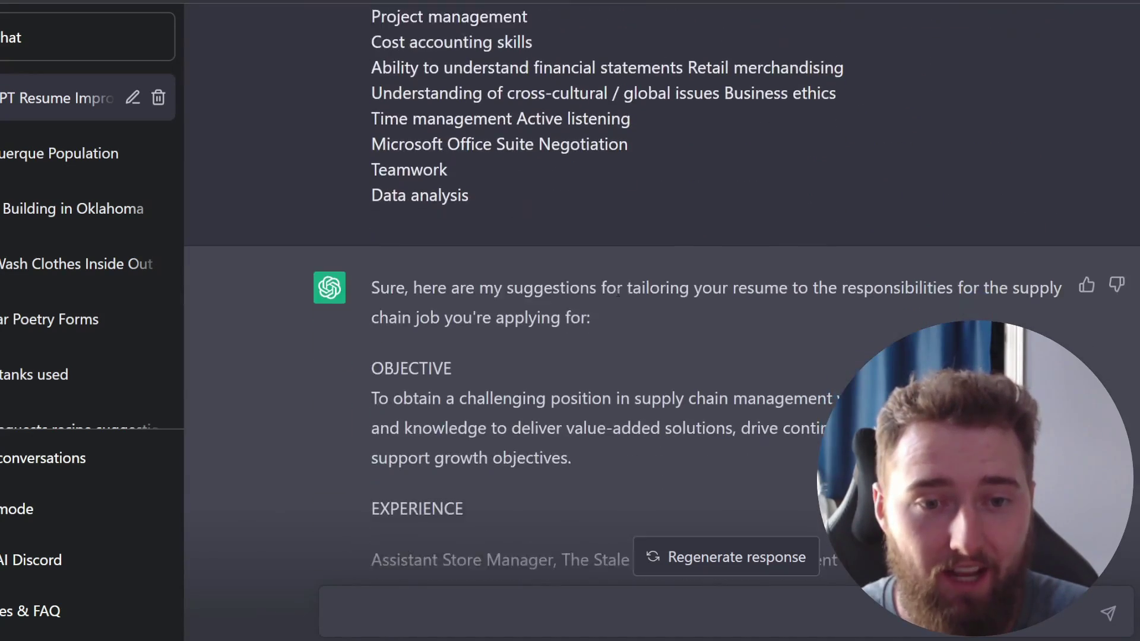
scroll(618, 293, down, 5)
scroll(536, 319, down, 3)
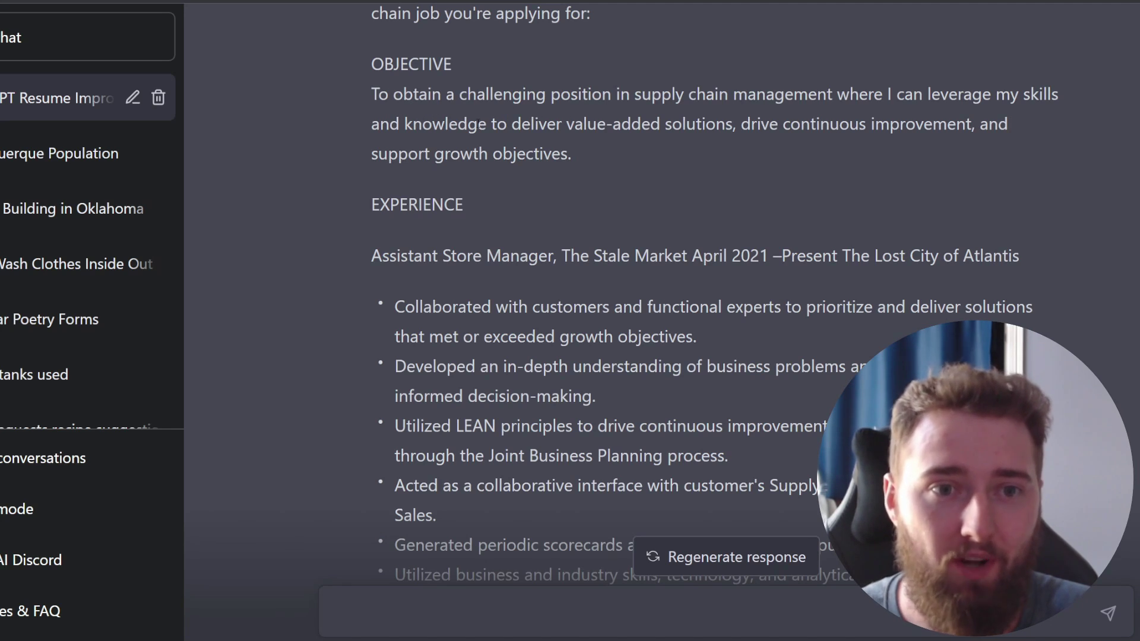
scroll(540, 185, down, 5)
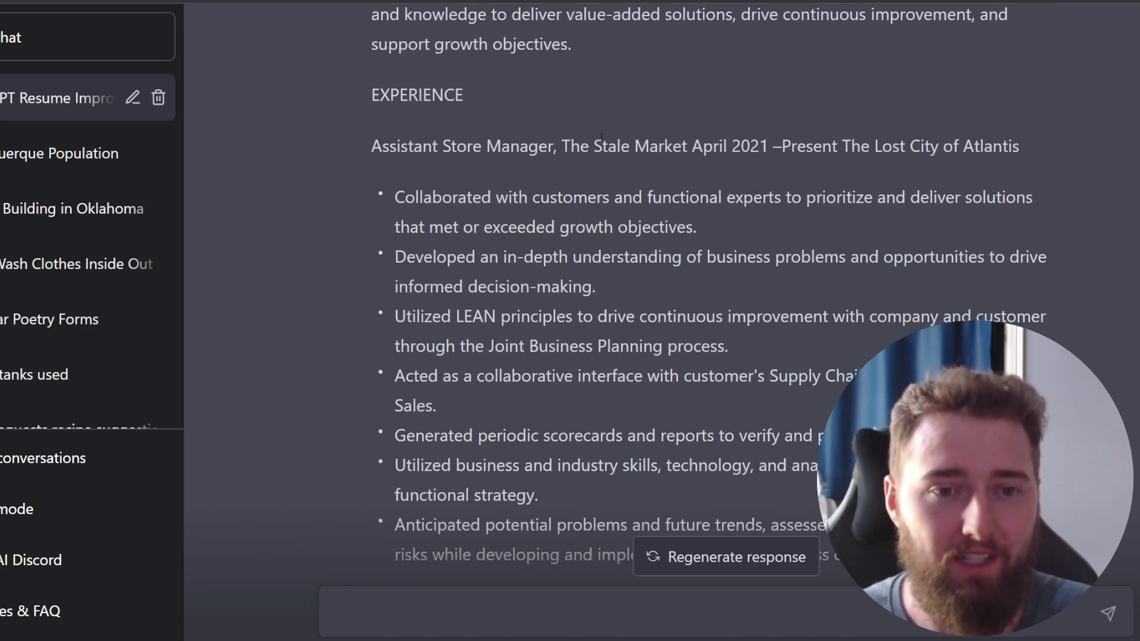
scroll(385, 149, up, 1)
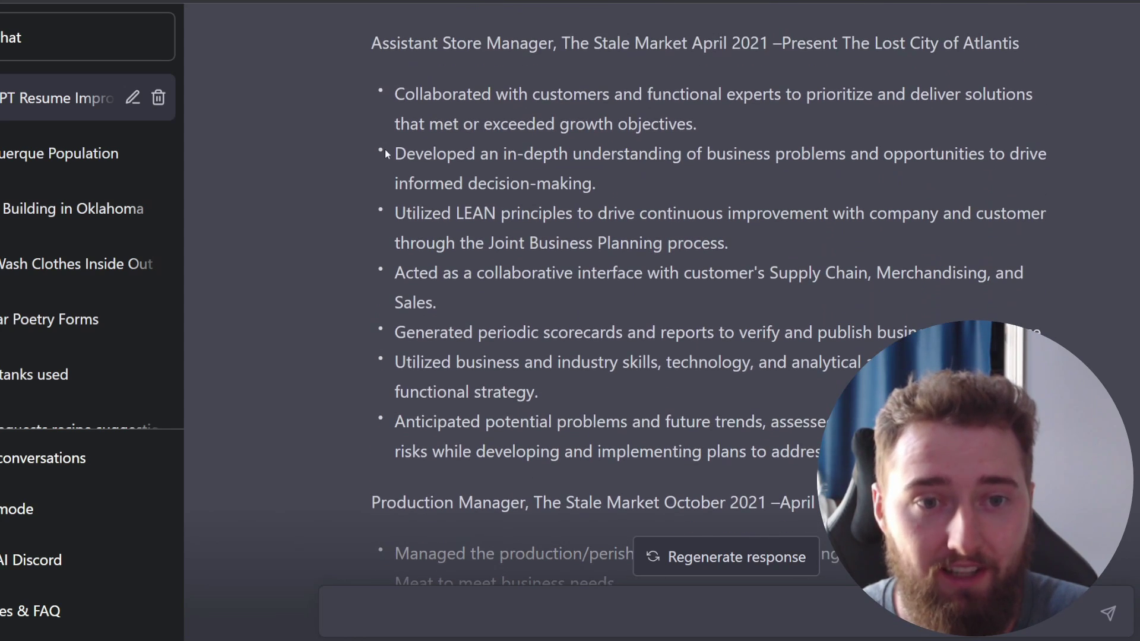
scroll(403, 163, up, 1)
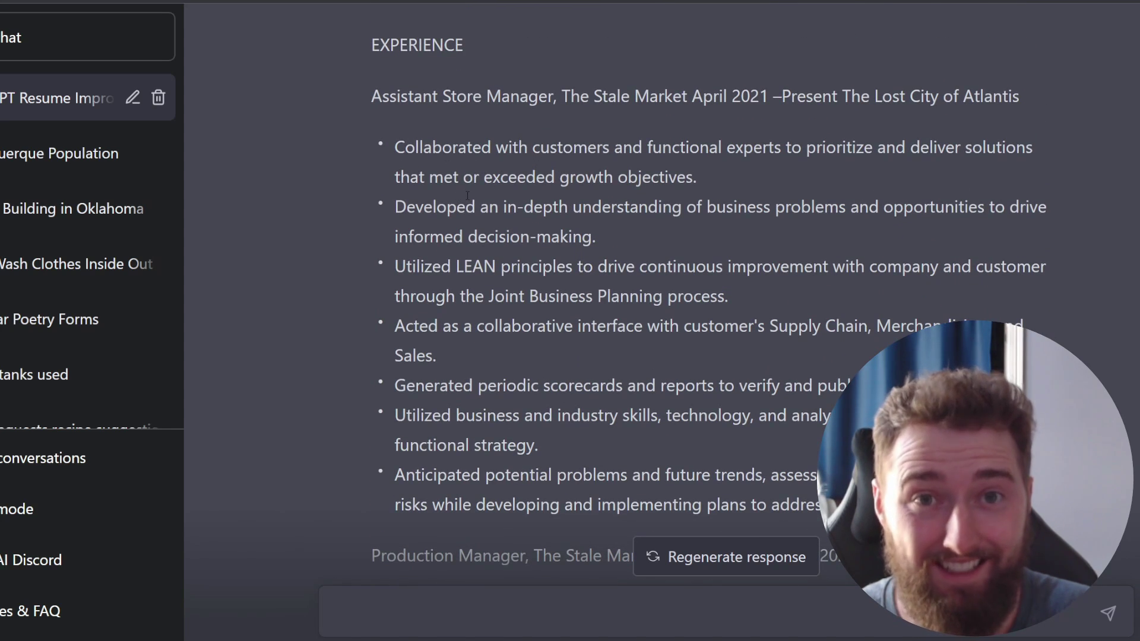
scroll(472, 194, down, 2)
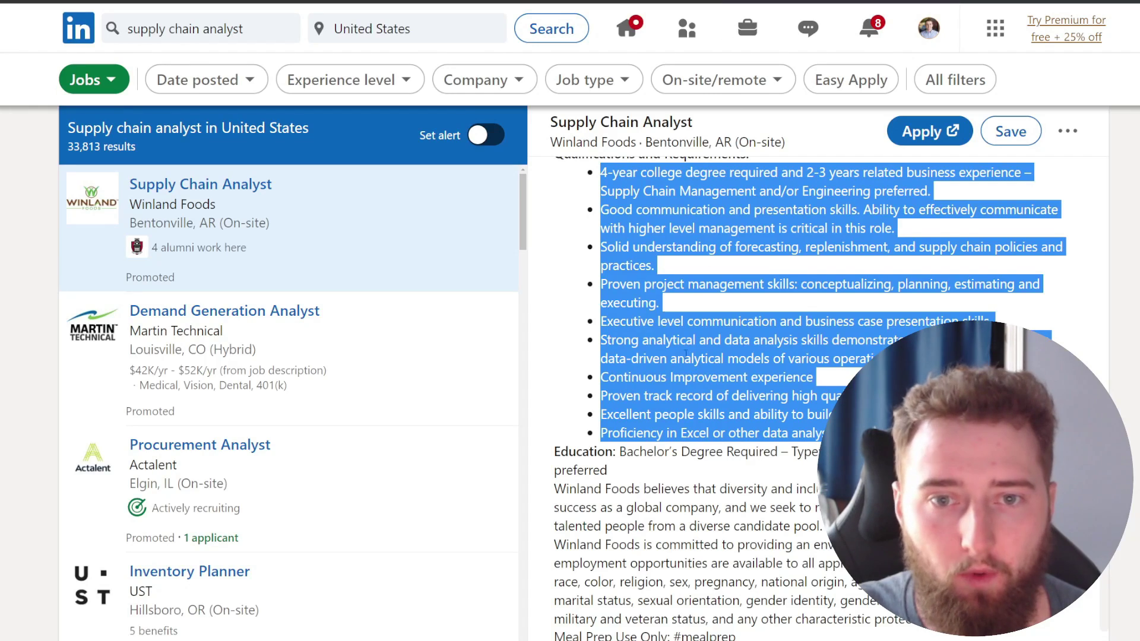
- Review the job requirements and highlight the request to rewrite the SKILLS list
scroll(690, 318, up, 1)
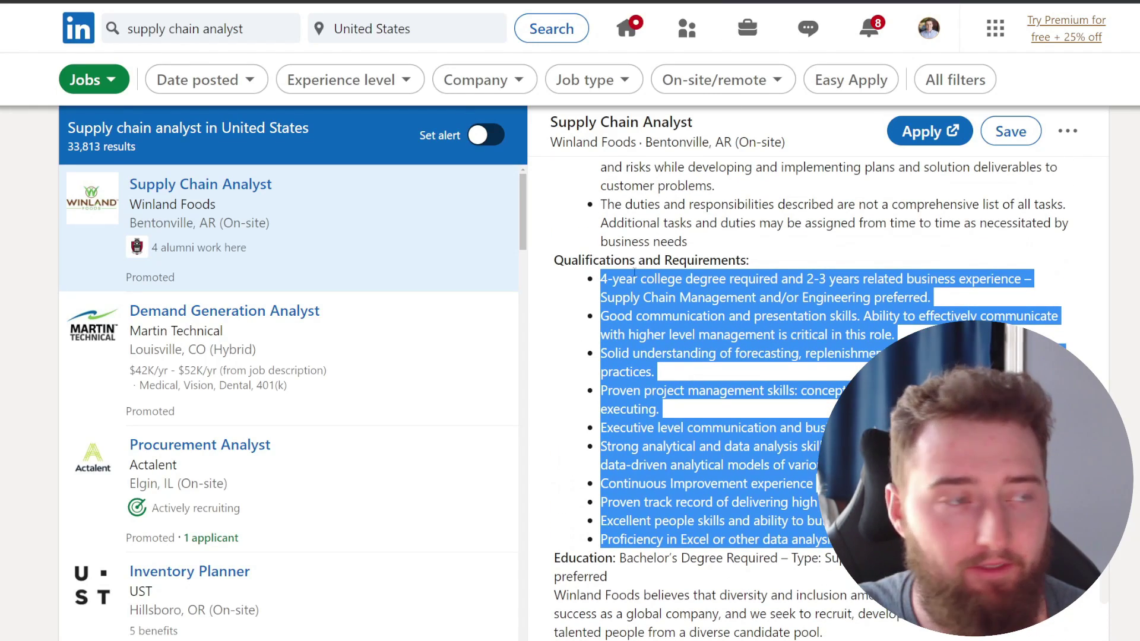
scroll(690, 317, up, 1)
scroll(691, 317, down, 1)
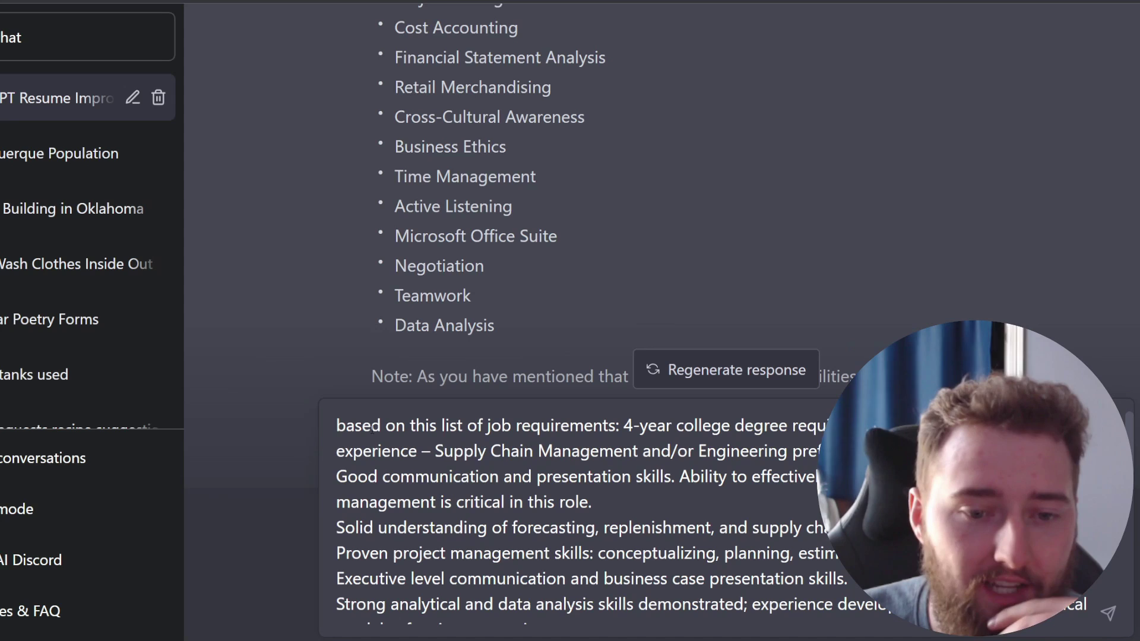
drag(336, 425, 628, 425)
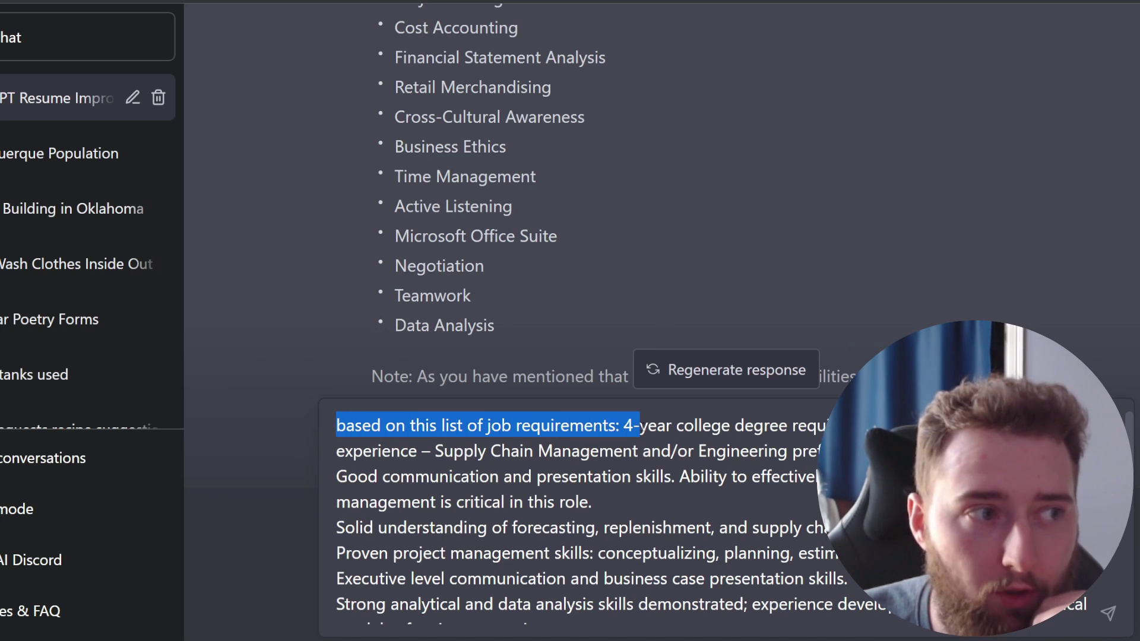
scroll(541, 543, down, 5)
scroll(541, 543, down, 5)
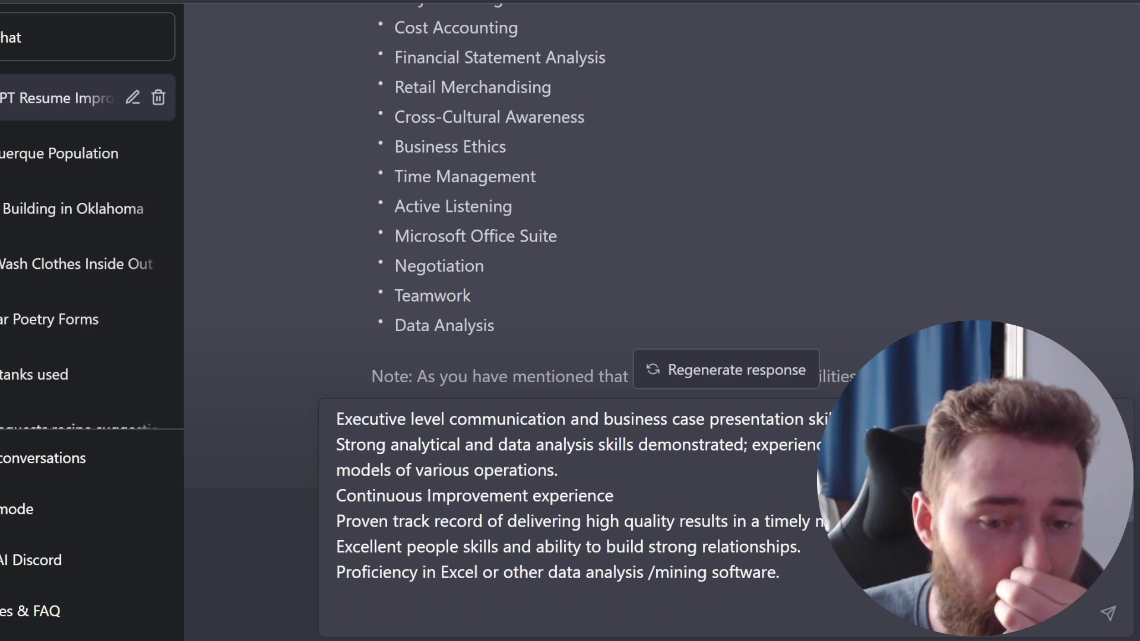
drag(343, 464, 532, 489)
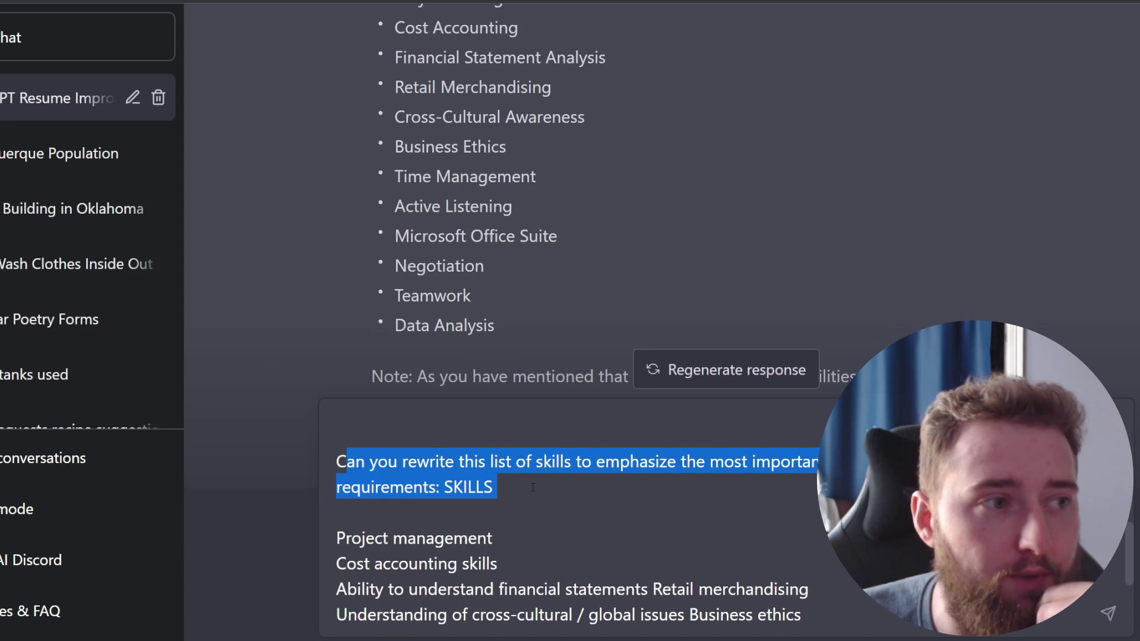
- Check the pasted skills list, then send the skills-rewrite request to ChatGPT
scroll(604, 500, down, 1)
scroll(534, 499, up, 2)
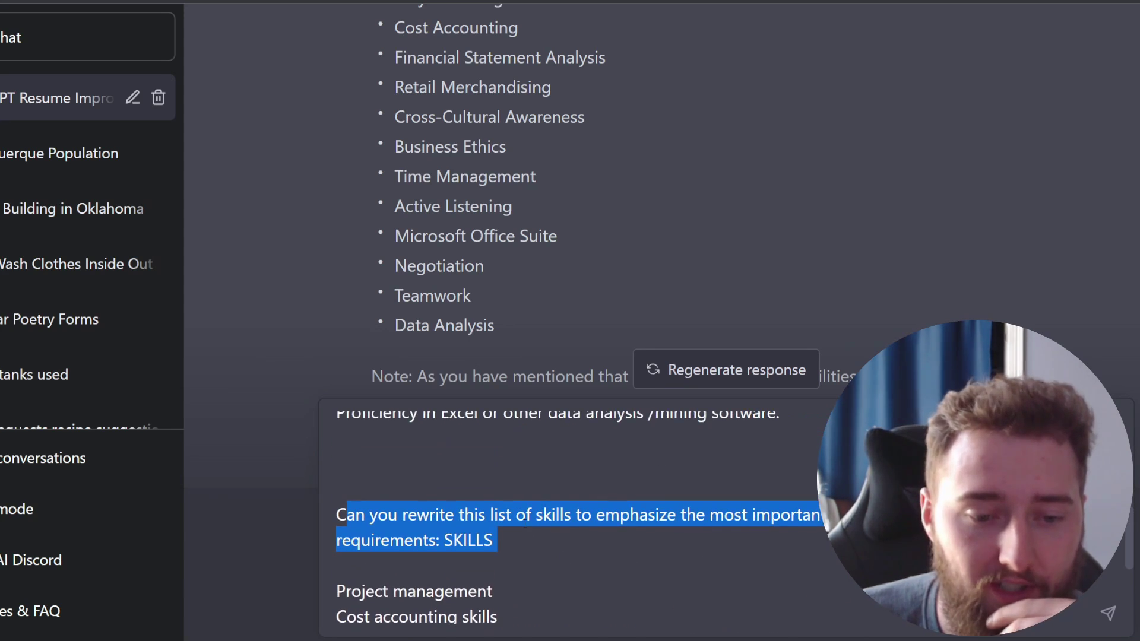
scroll(481, 499, down, 1)
scroll(487, 497, down, 1)
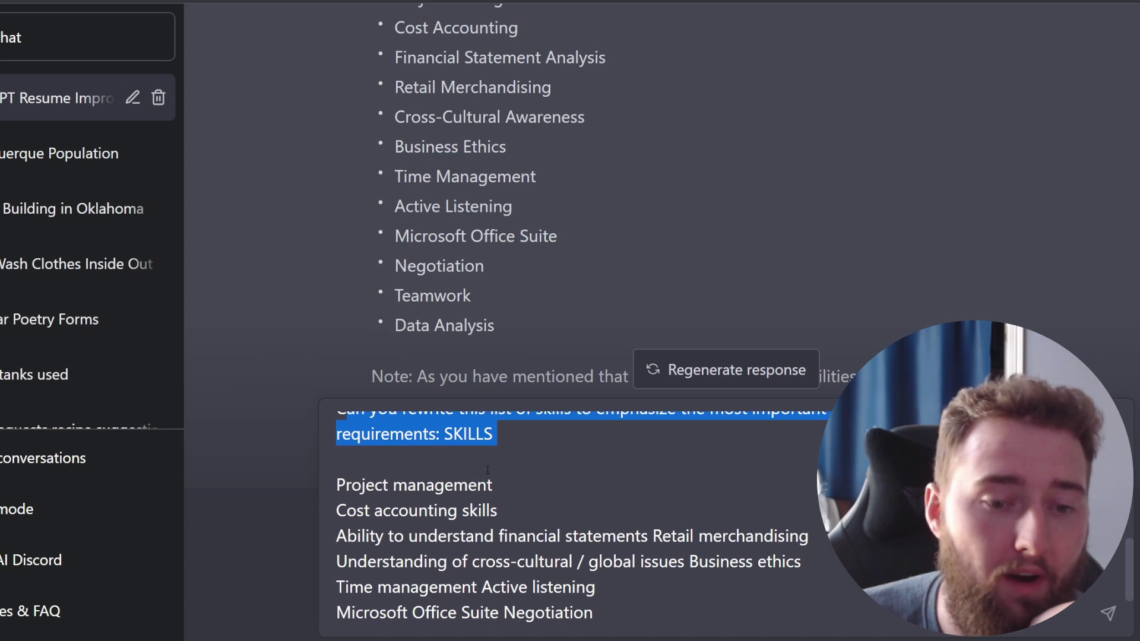
scroll(488, 470, down, 1)
drag(345, 431, 524, 591)
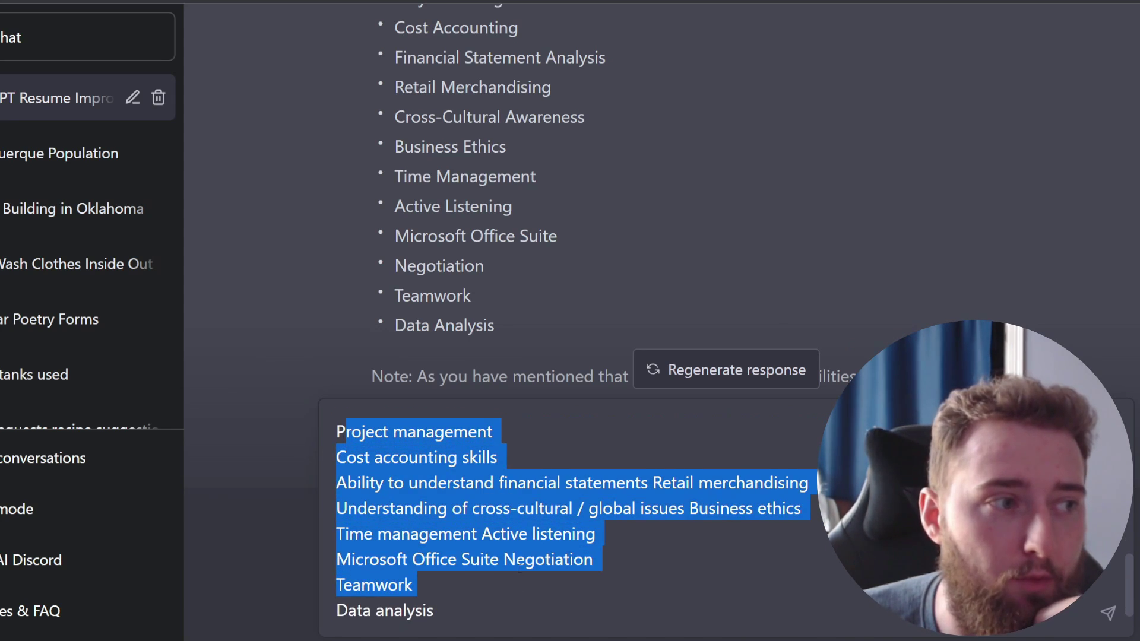
scroll(519, 568, down, 1)
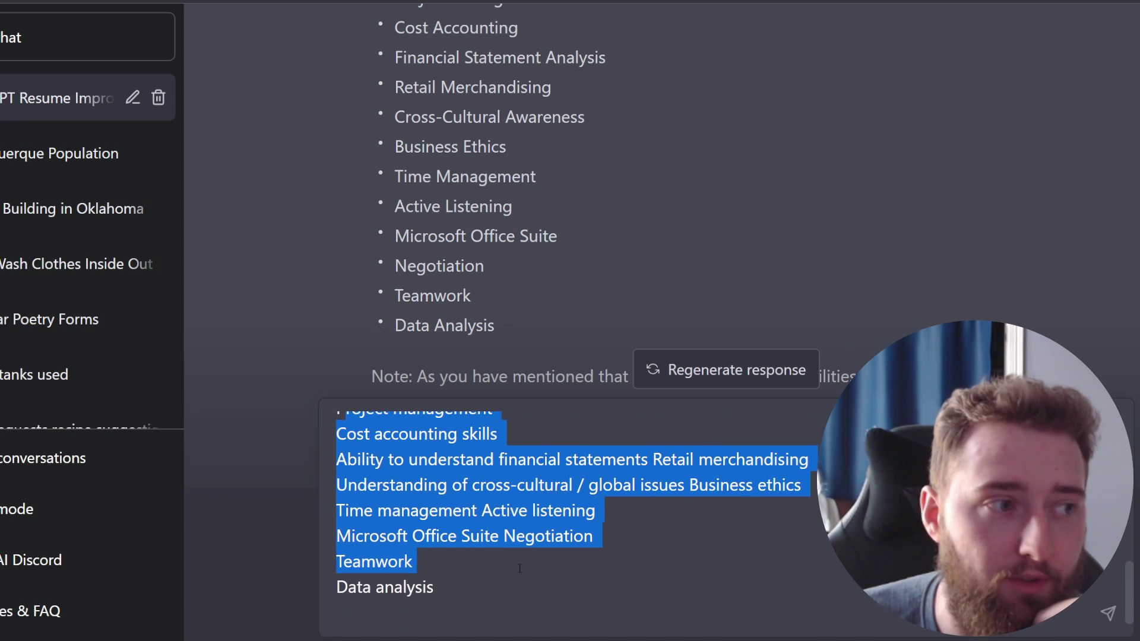
click(1117, 622)
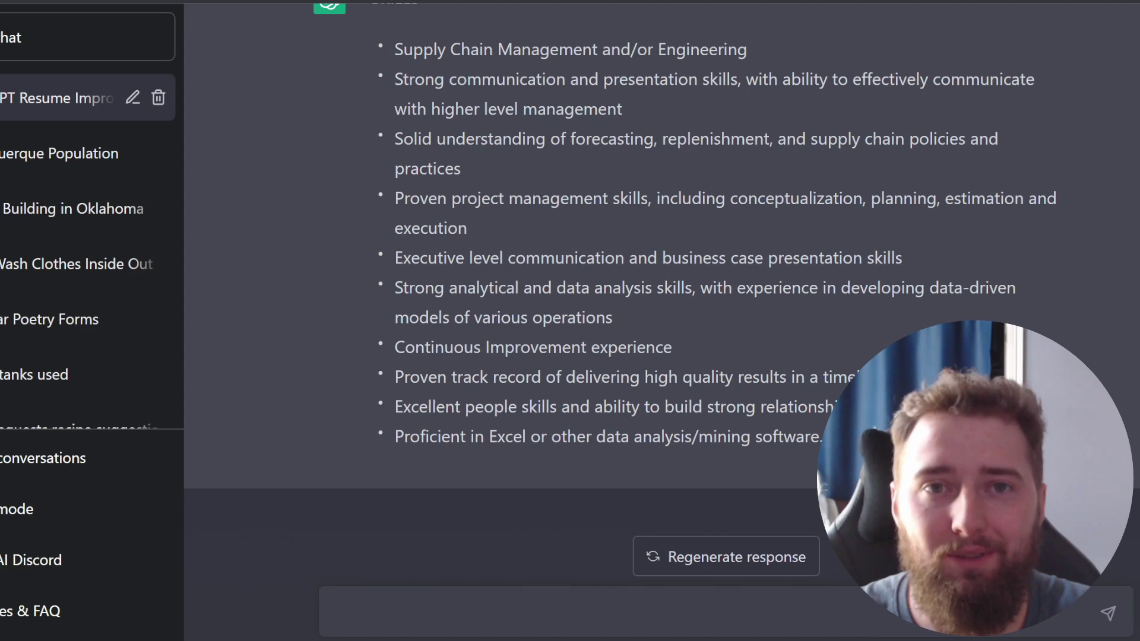
scroll(572, 178, up, 2)
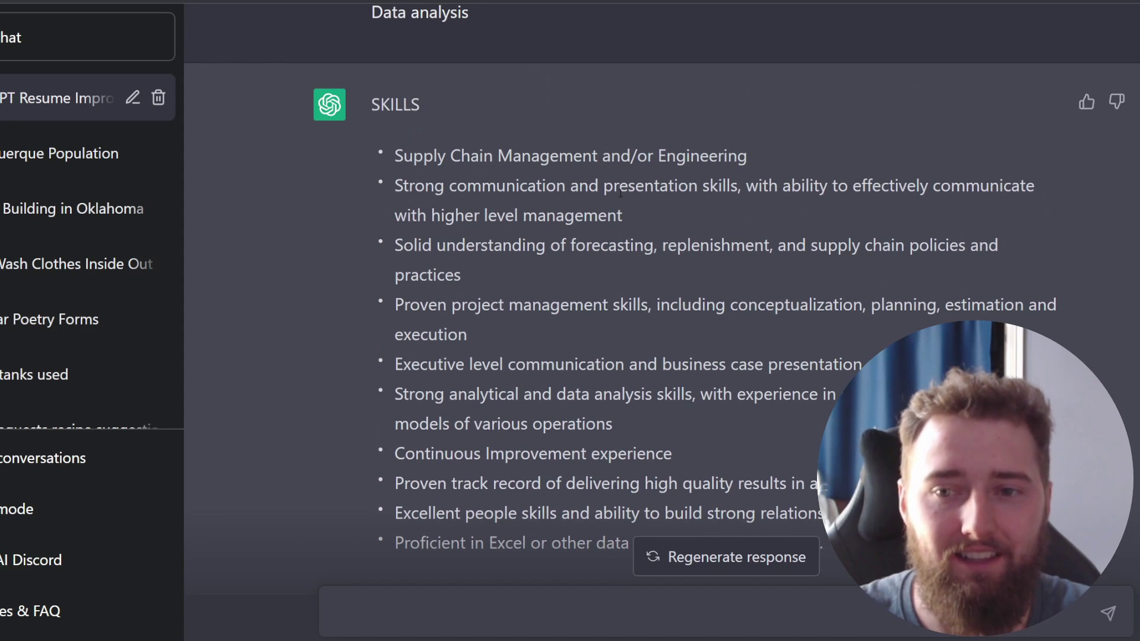
scroll(621, 191, down, 2)
drag(827, 438, 356, 178)
scroll(389, 38, up, 3)
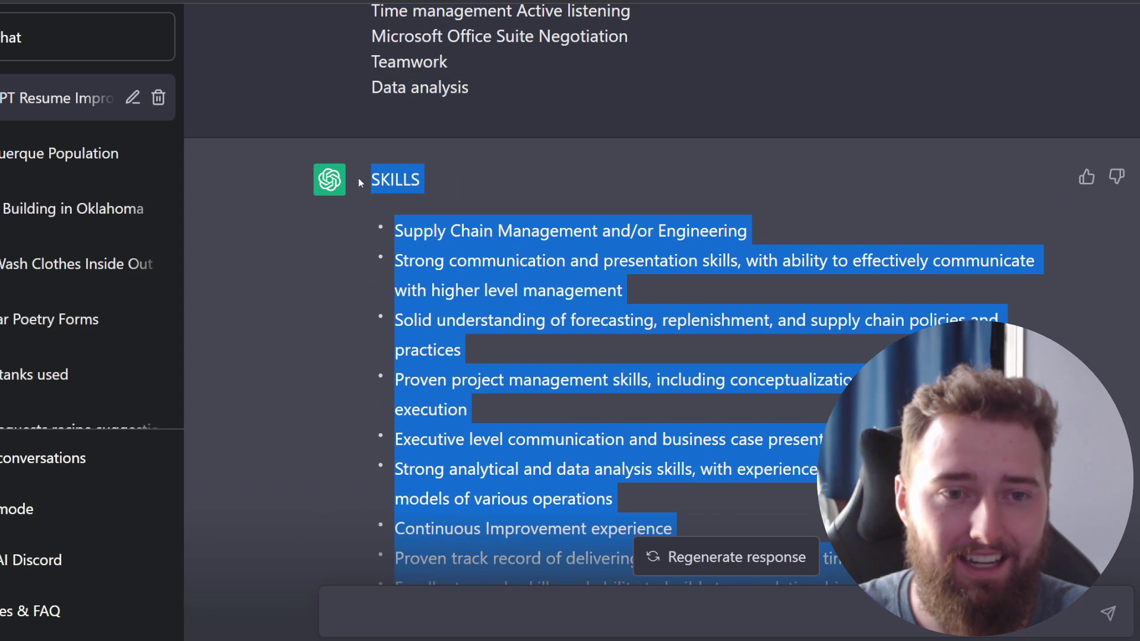
click(606, 460)
scroll(605, 460, down, 1)
scroll(605, 460, up, 1)
scroll(605, 460, down, 4)
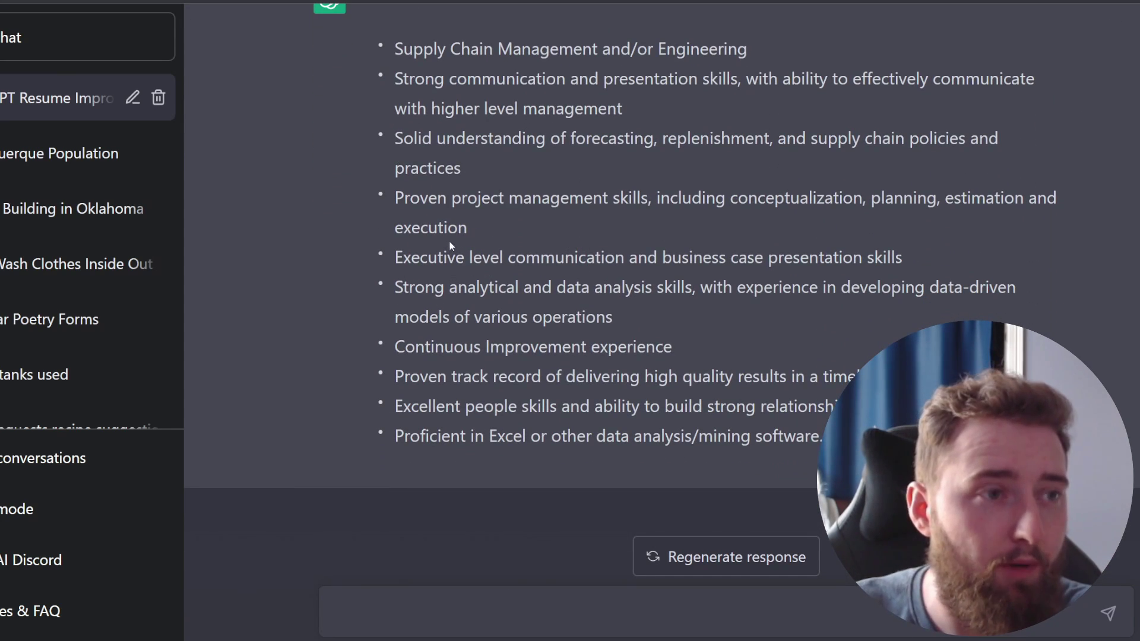
scroll(450, 246, up, 2)
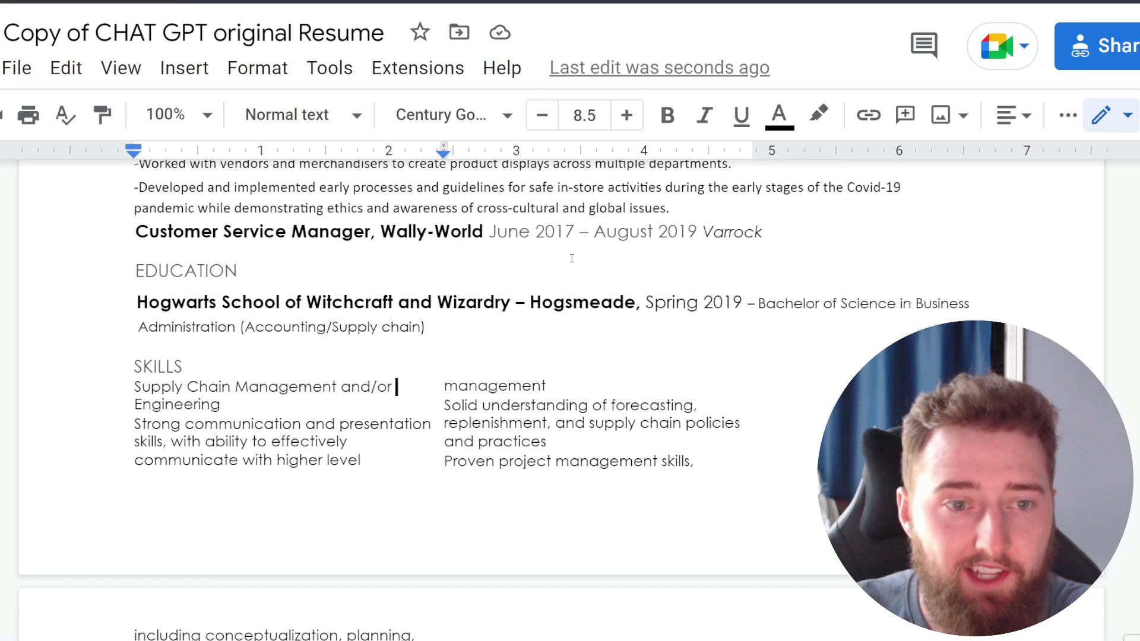
scroll(363, 502, down, 5)
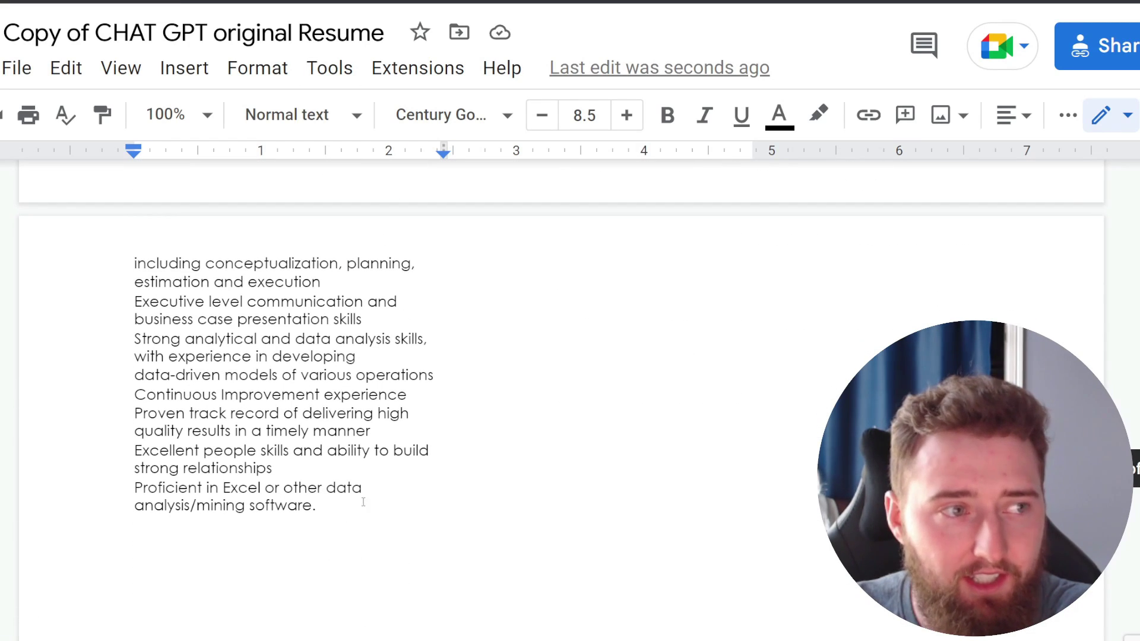
scroll(293, 437, up, 1)
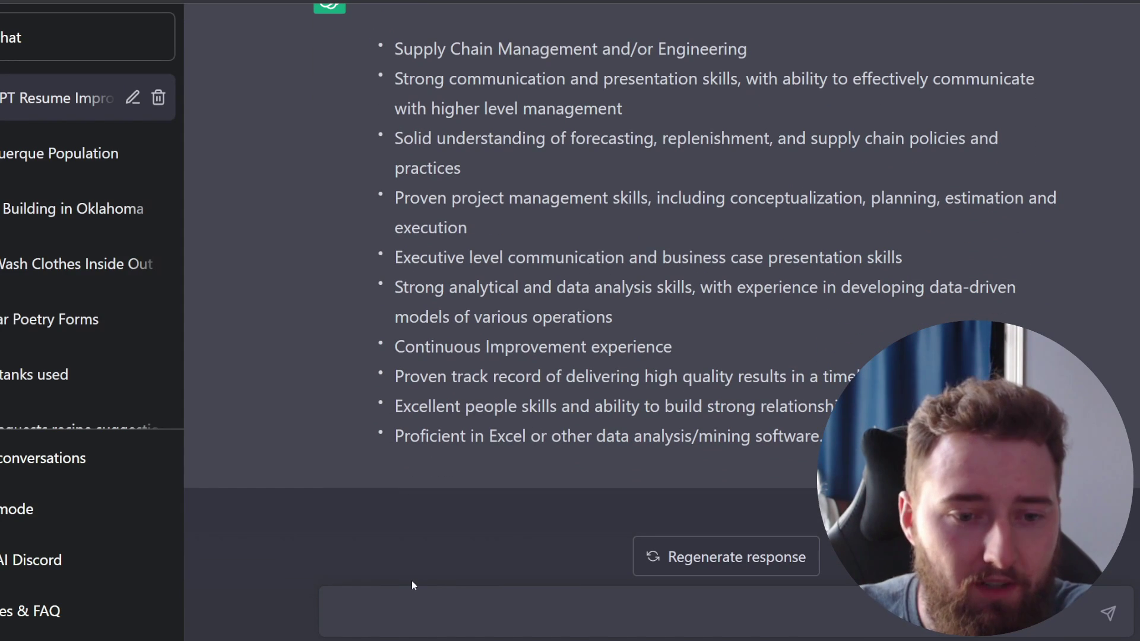
- Ask ChatGPT 'Can you make the bullet points more concise please' and select the shorter skills list
text(Can you make the bullet points more concise please)
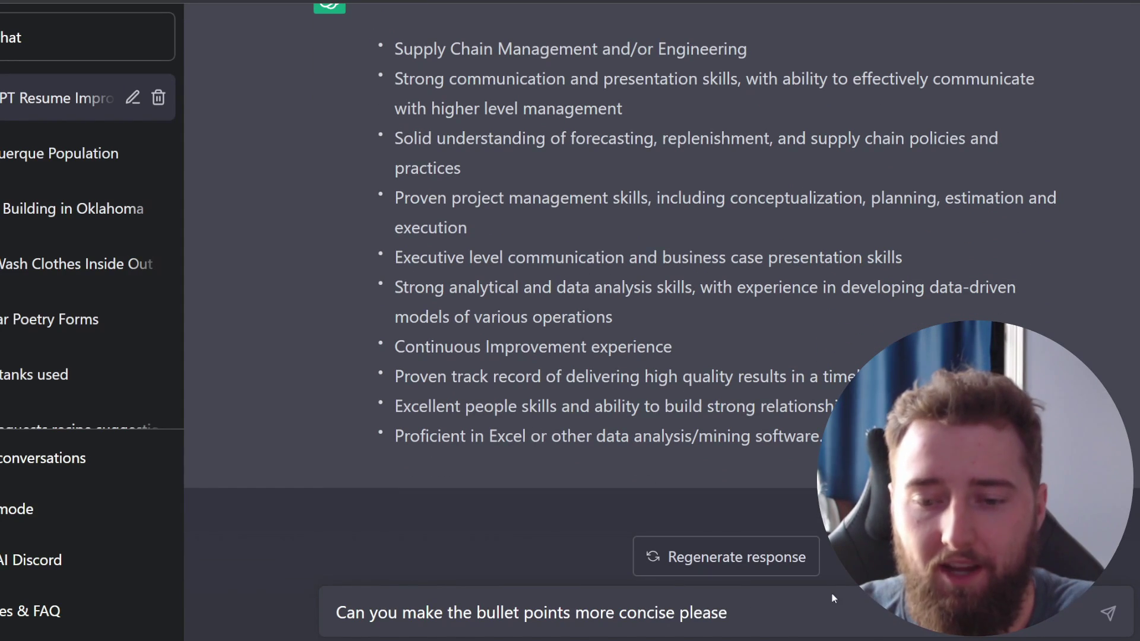
click(1110, 616)
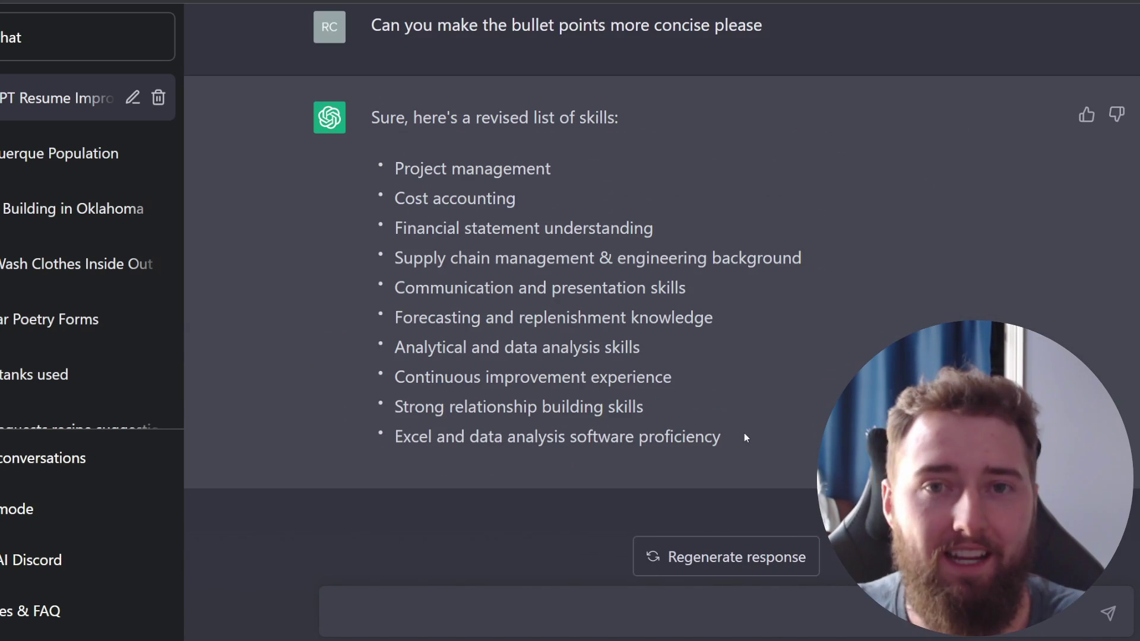
drag(744, 436, 393, 168)
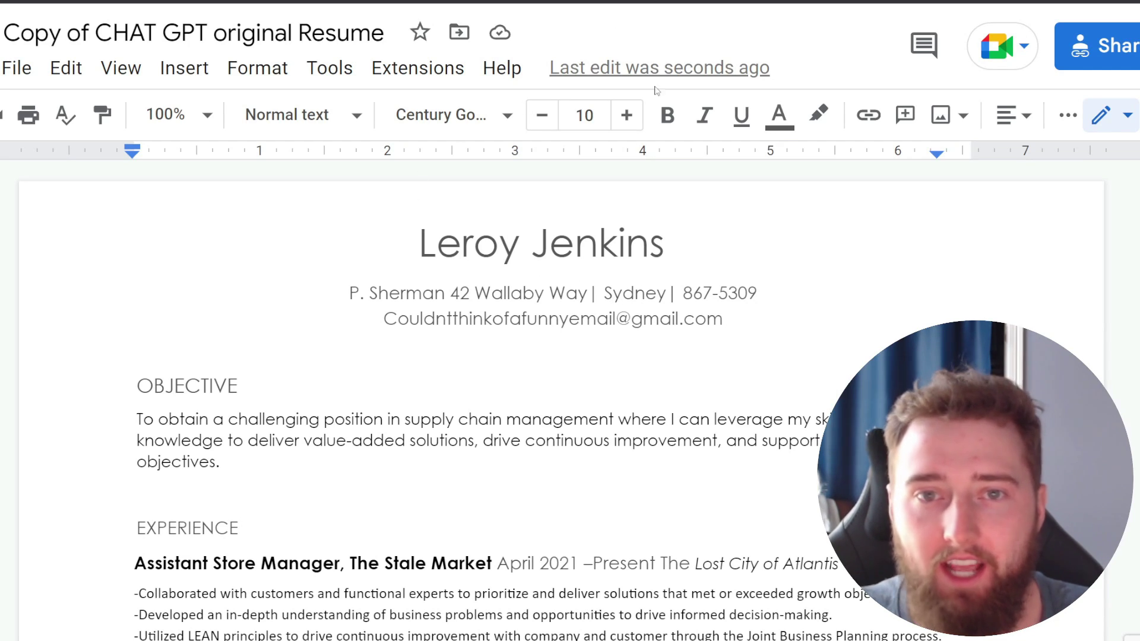
- Scroll through the rewritten resume's objective and experience bullets in Google Docs
scroll(502, 327, down, 3)
scroll(502, 327, down, 3)
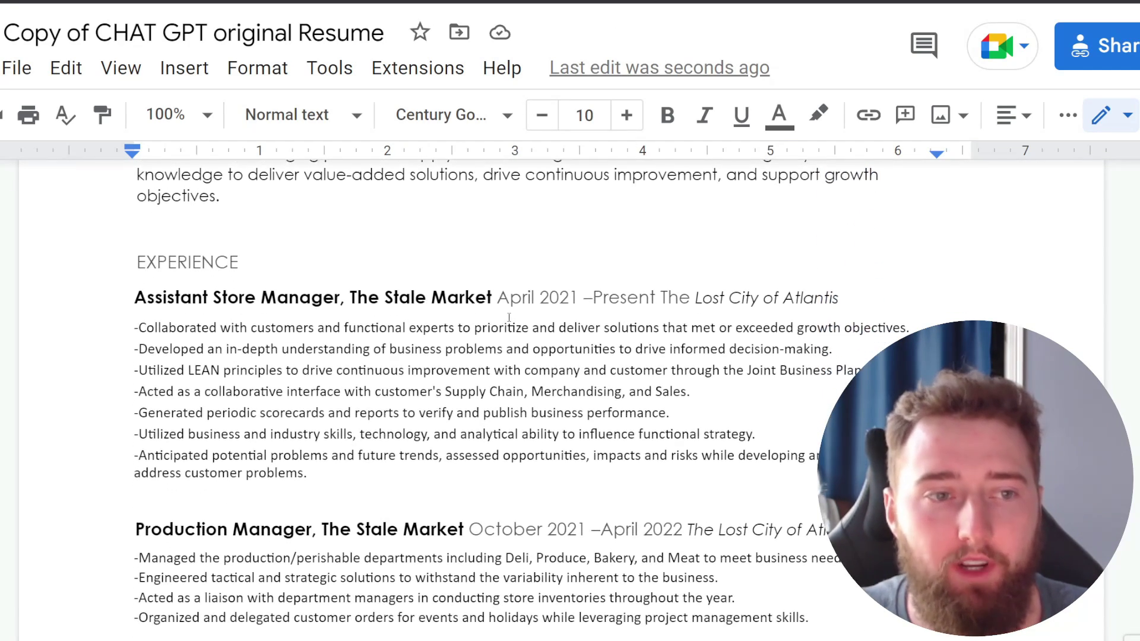
scroll(522, 323, up, 6)
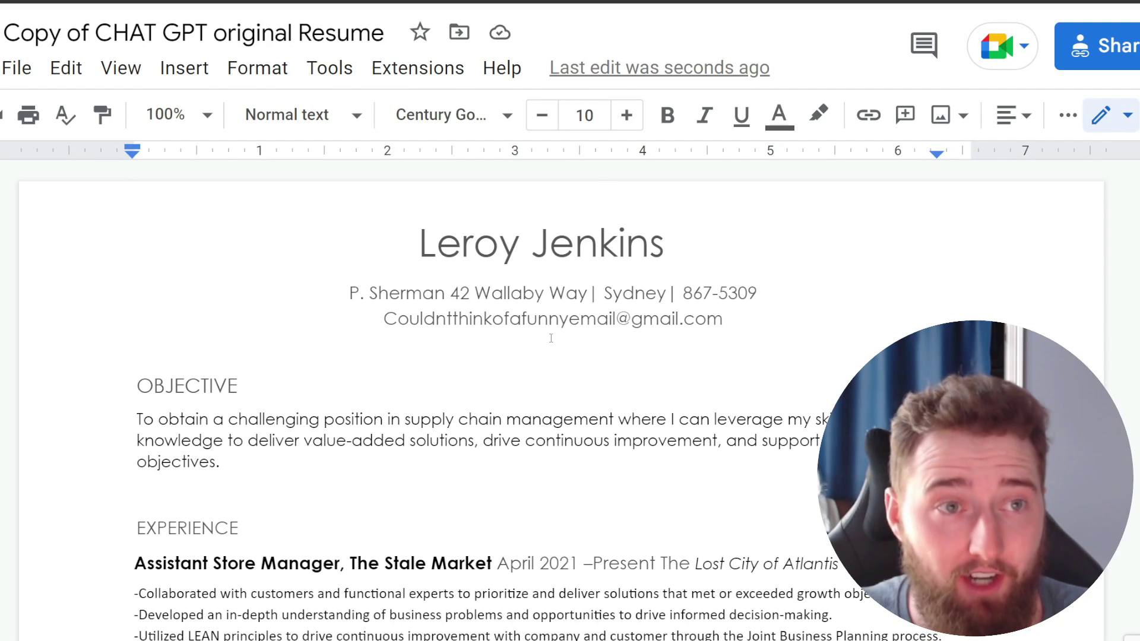
scroll(562, 303, down, 1)
scroll(418, 279, down, 1)
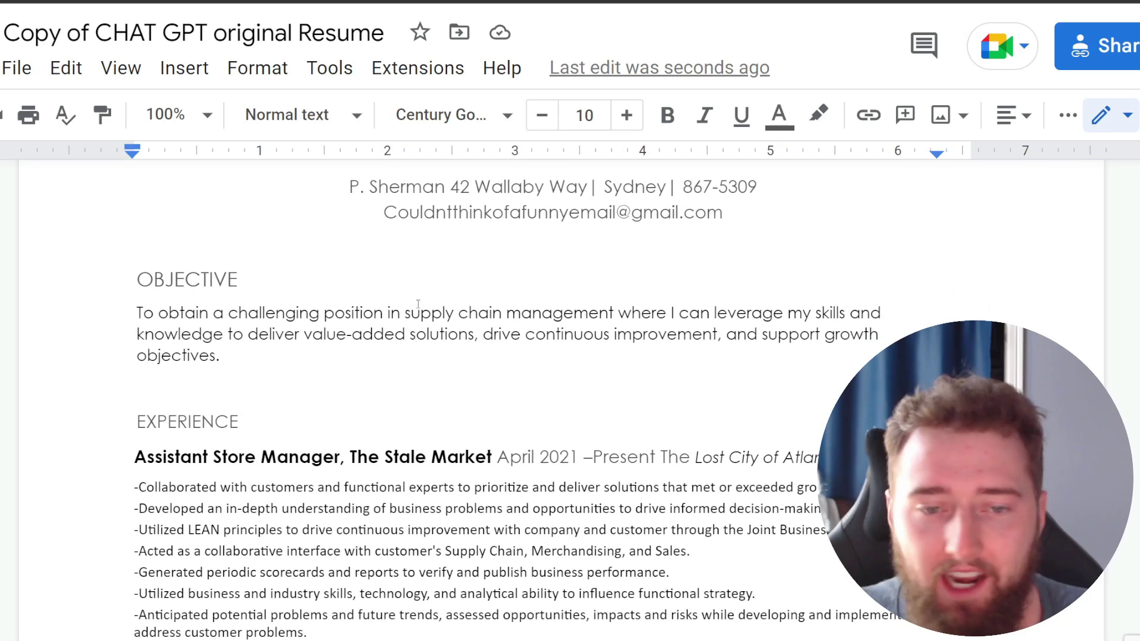
scroll(382, 380, down, 2)
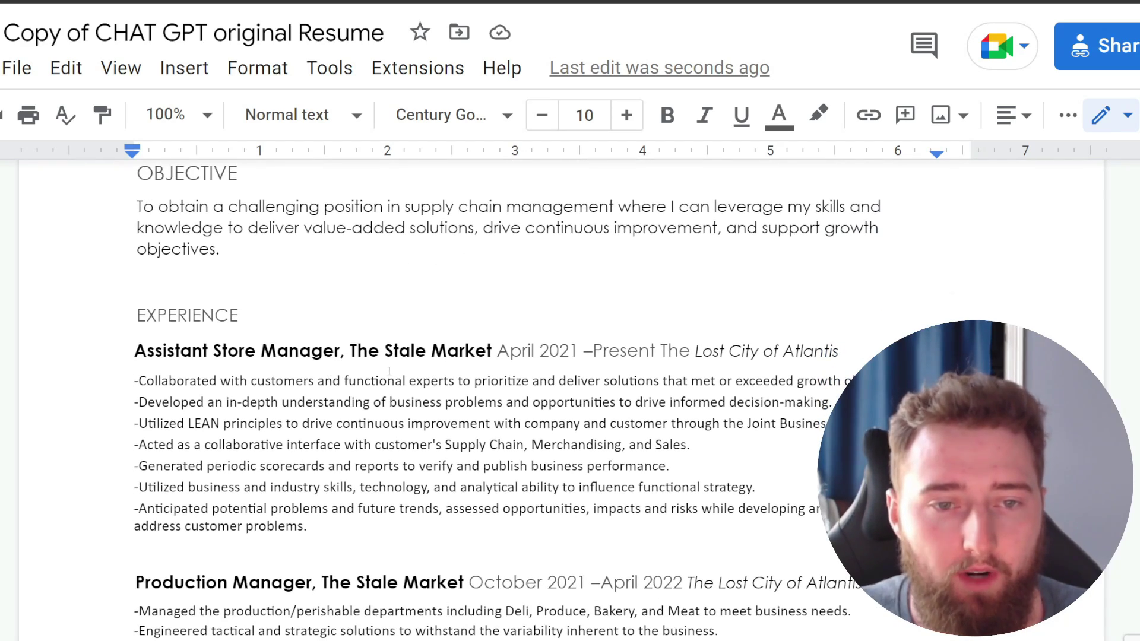
scroll(172, 226, down, 4)
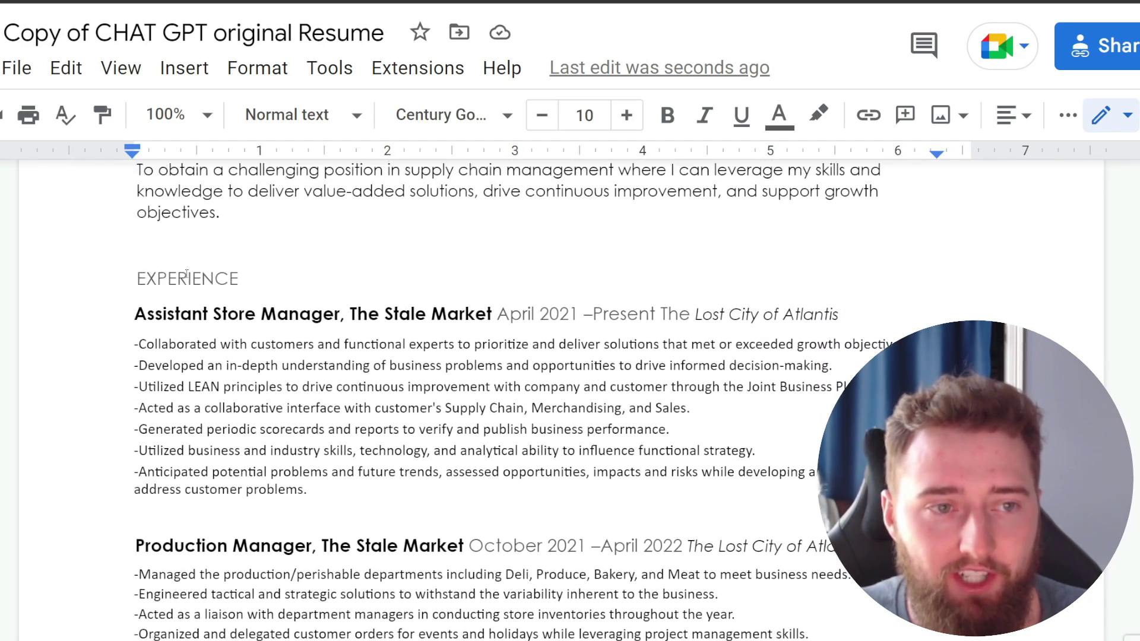
scroll(407, 444, down, 3)
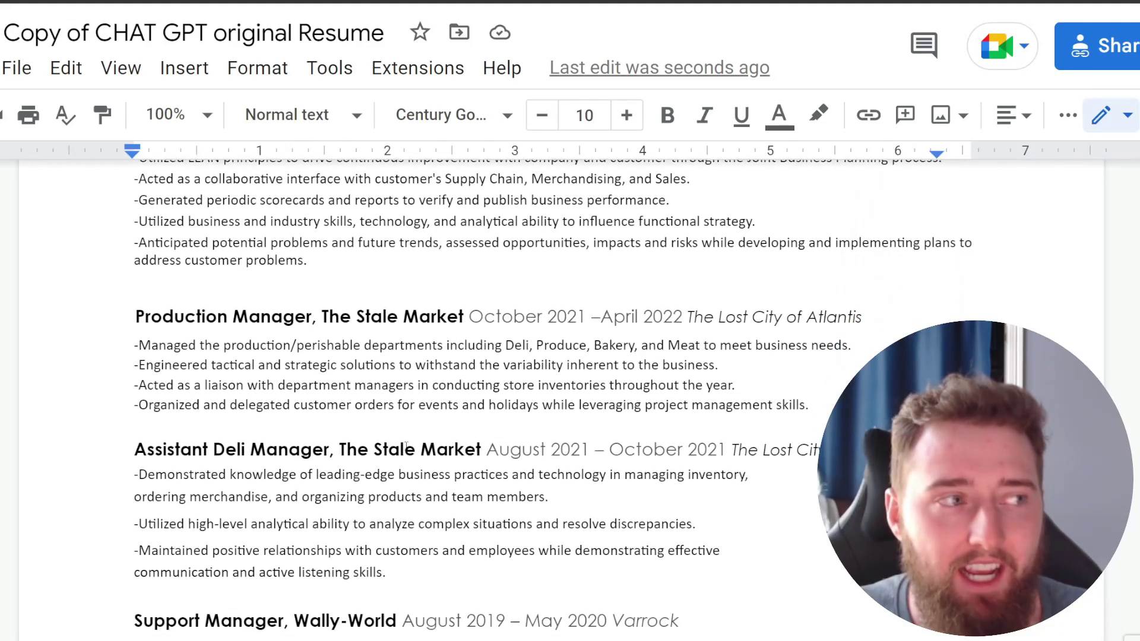
scroll(422, 396, down, 1)
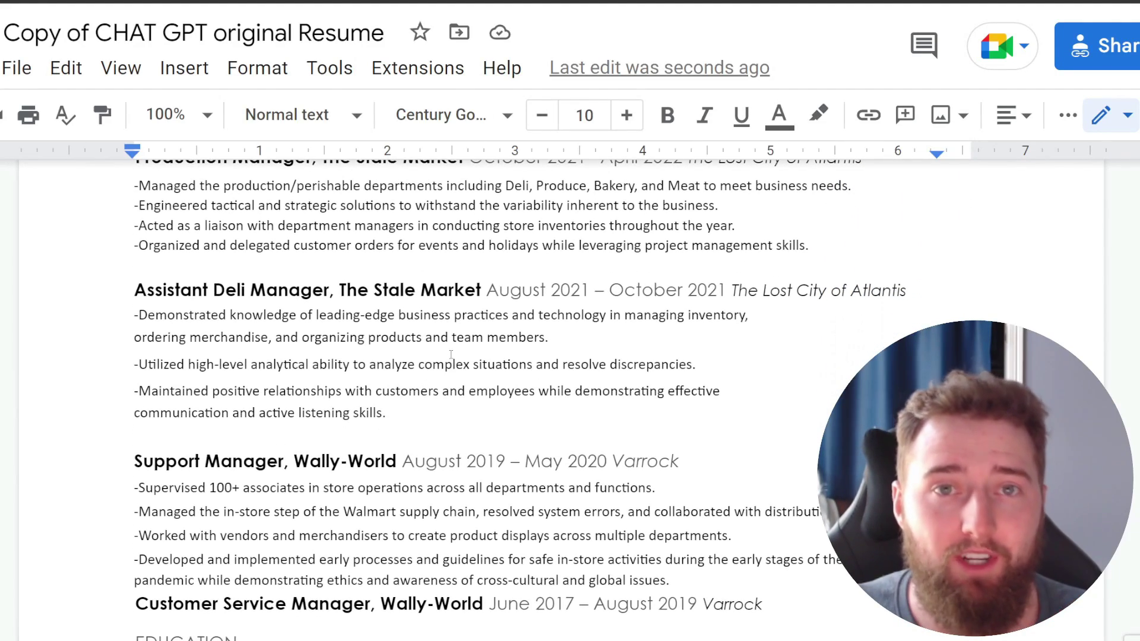
scroll(458, 358, down, 5)
scroll(459, 359, down, 1)
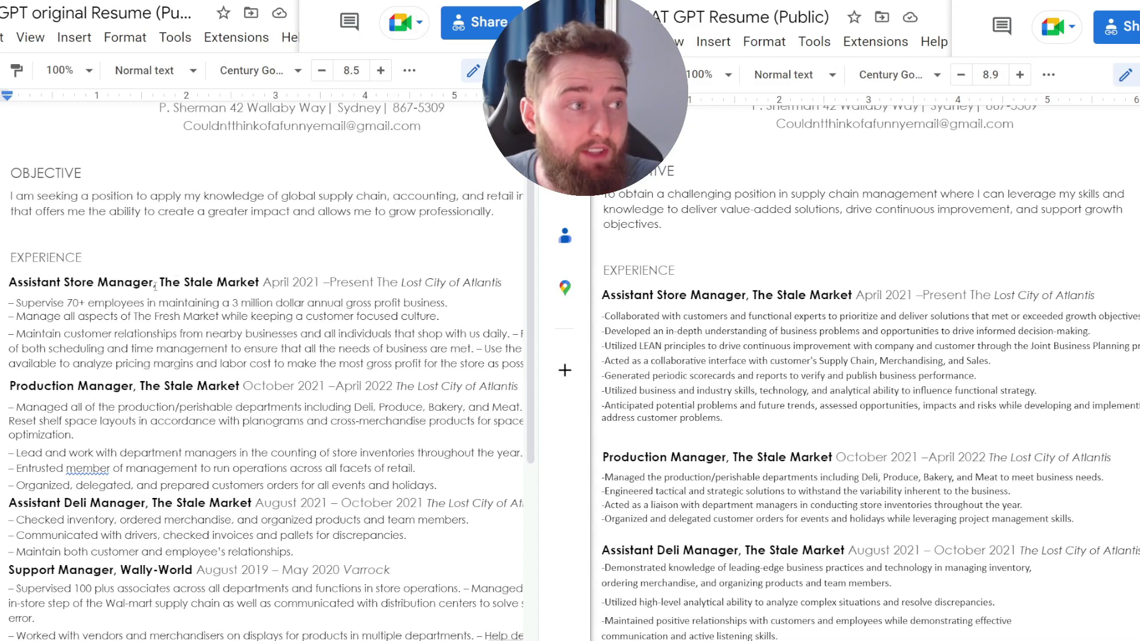
scroll(215, 281, down, 1)
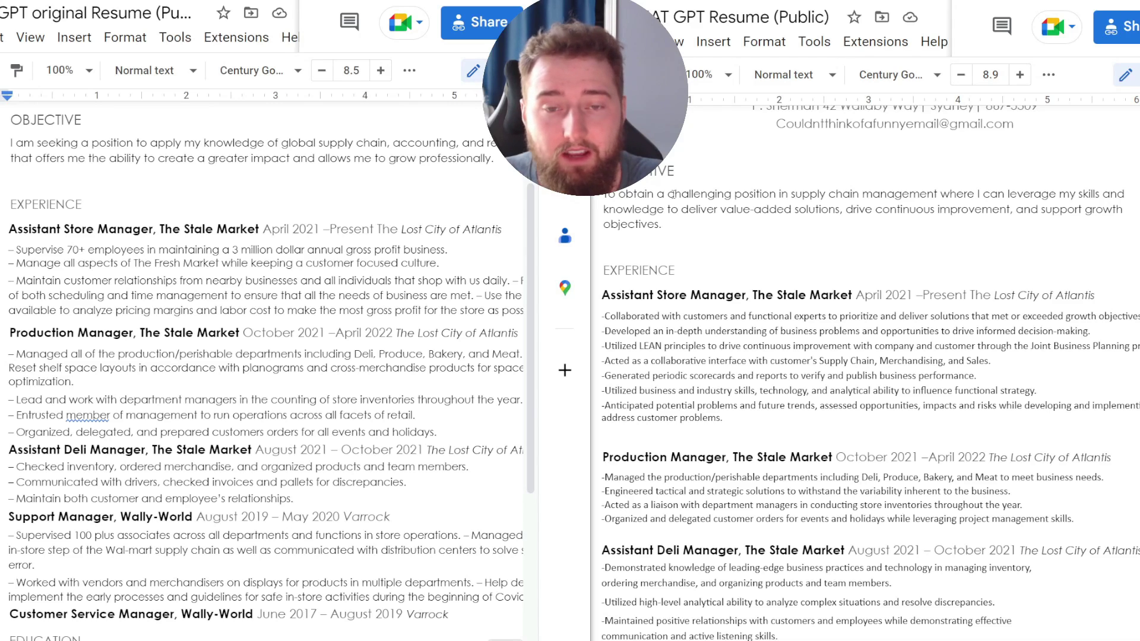
scroll(672, 194, down, 1)
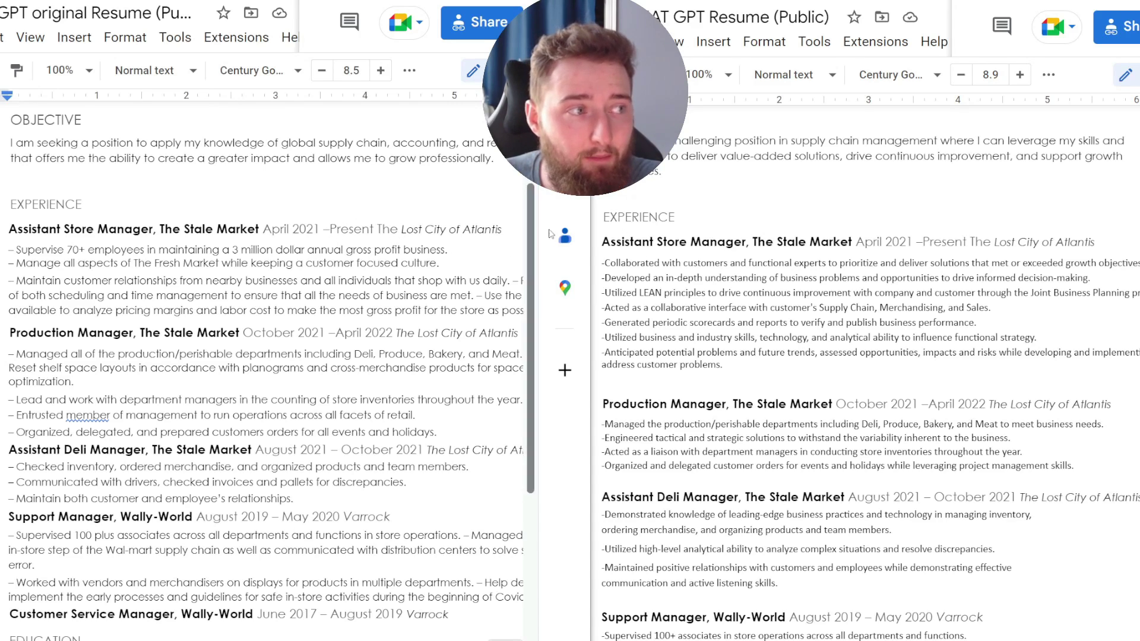
scroll(443, 250, down, 1)
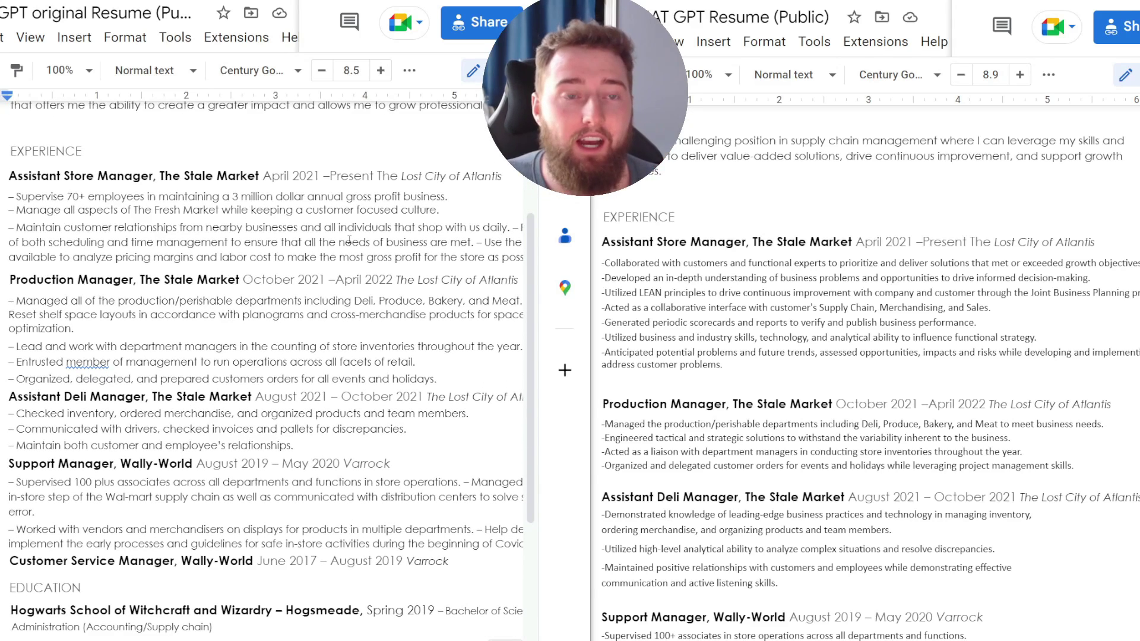
scroll(878, 223, down, 1)
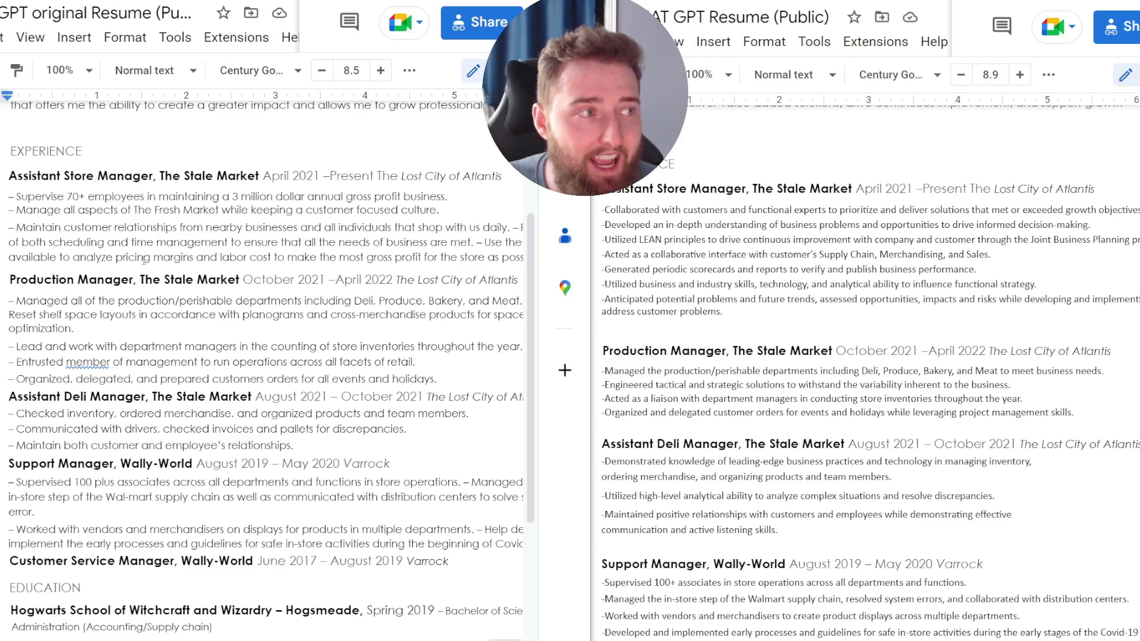
scroll(143, 261, down, 1)
scroll(709, 272, down, 2)
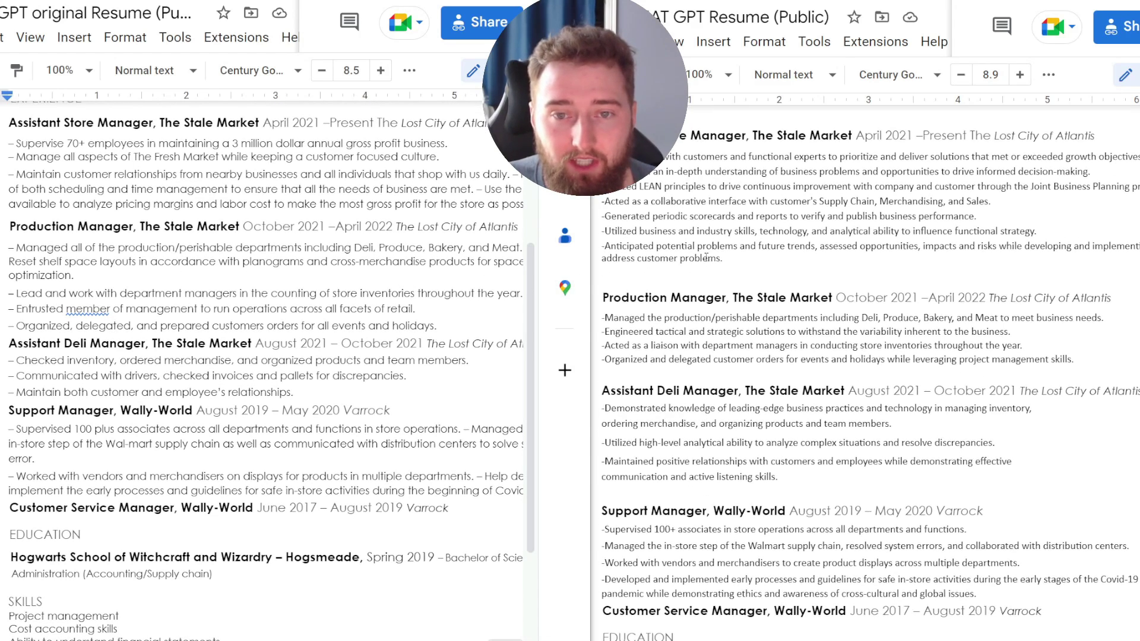
scroll(634, 268, up, 1)
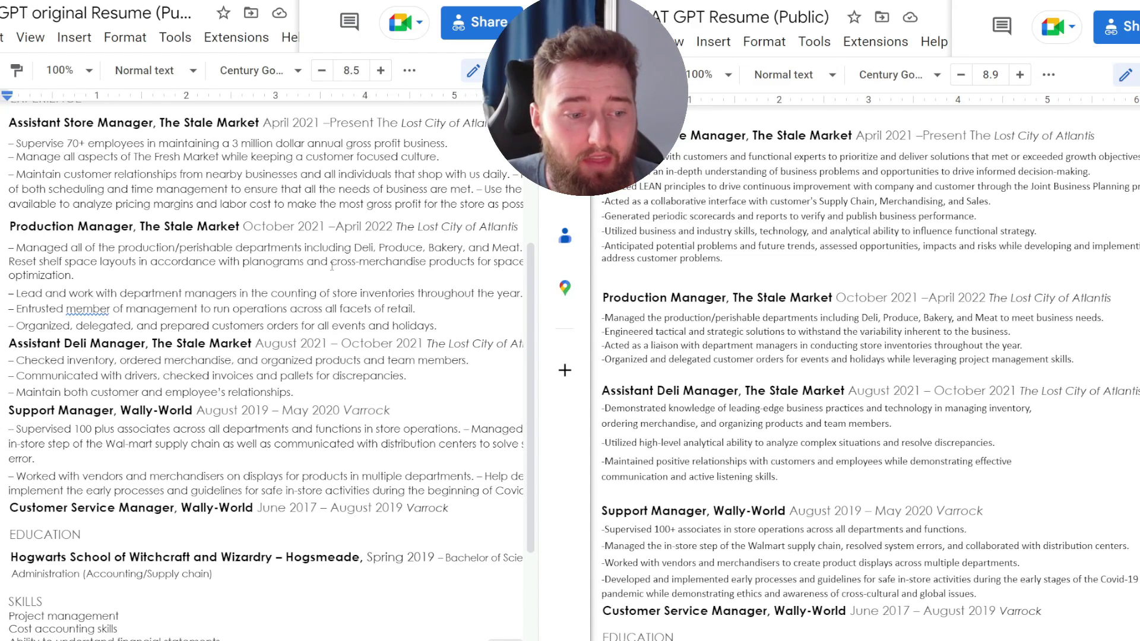
scroll(788, 277, down, 3)
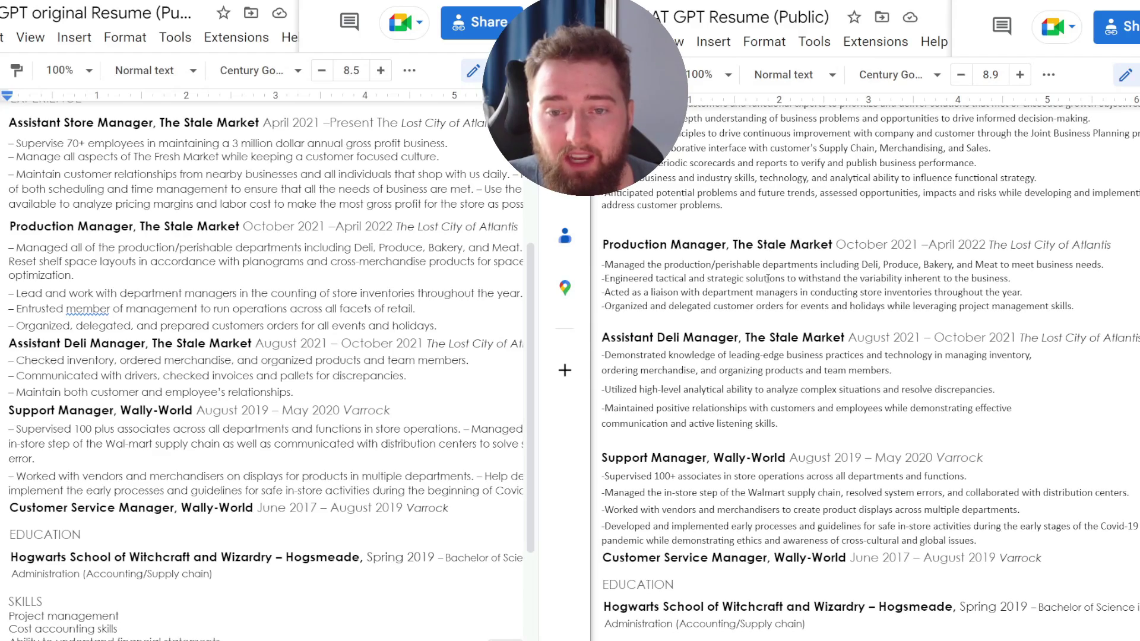
scroll(297, 272, down, 2)
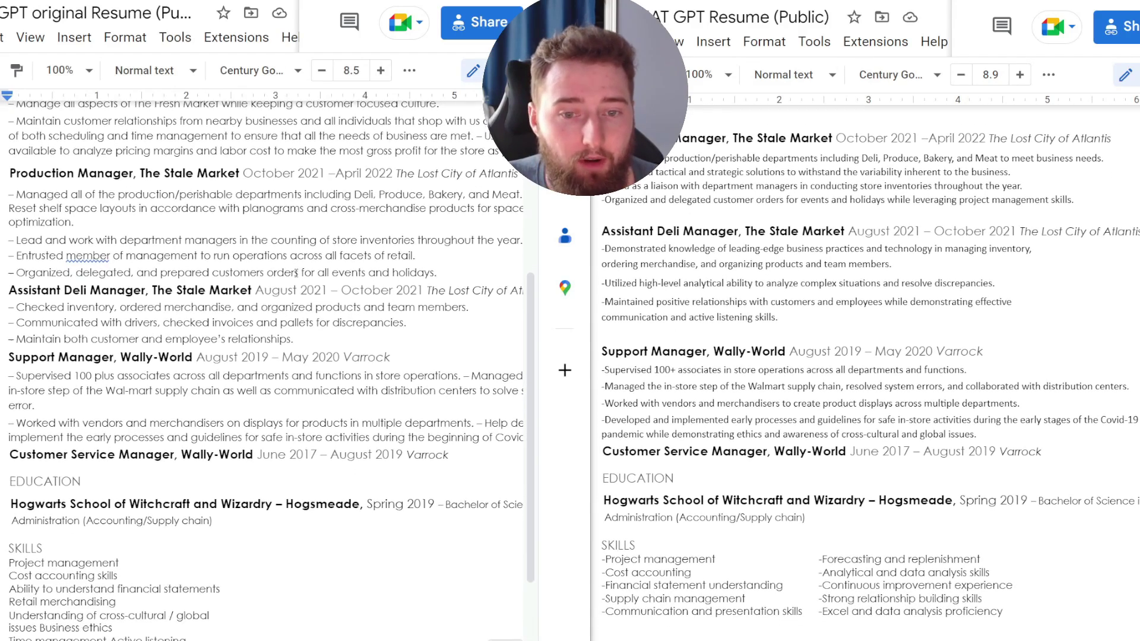
scroll(713, 279, down, 1)
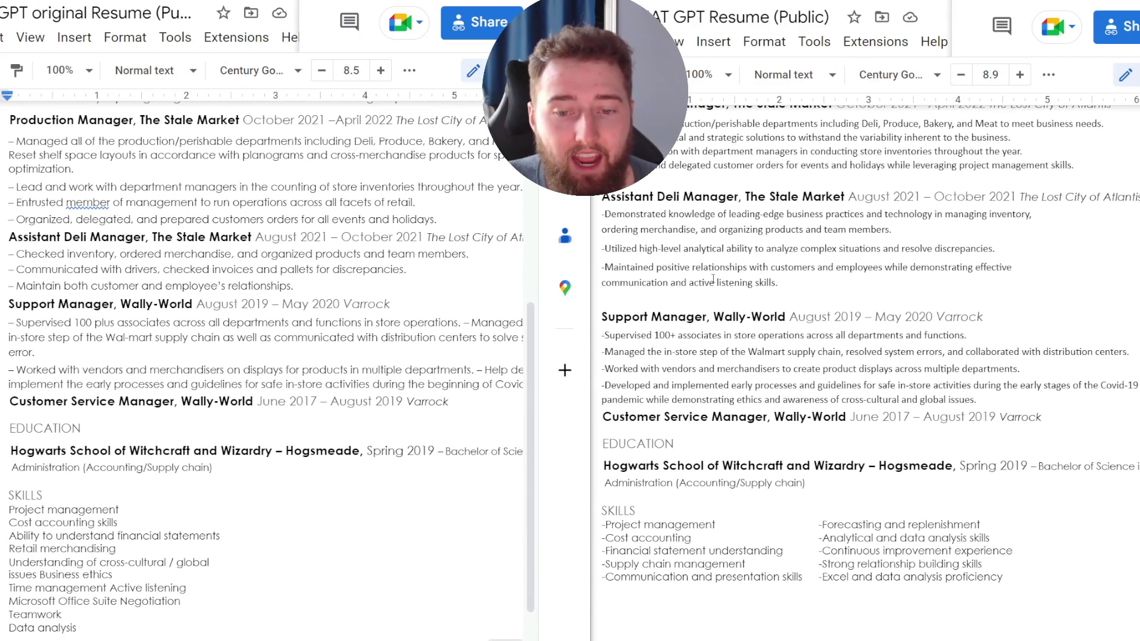
scroll(792, 303, up, 1)
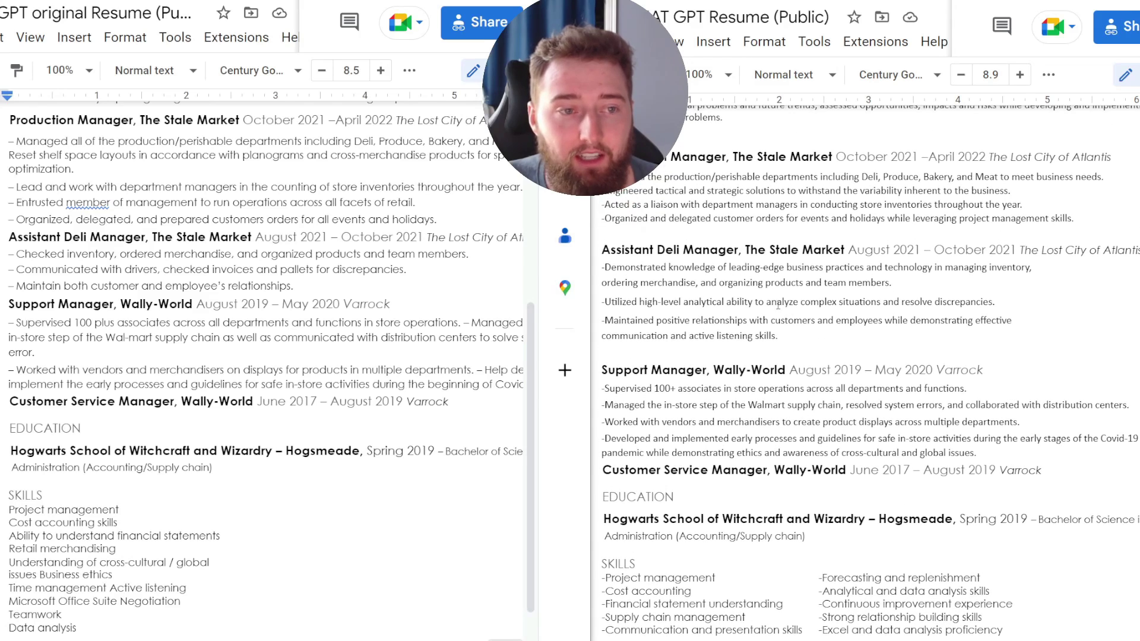